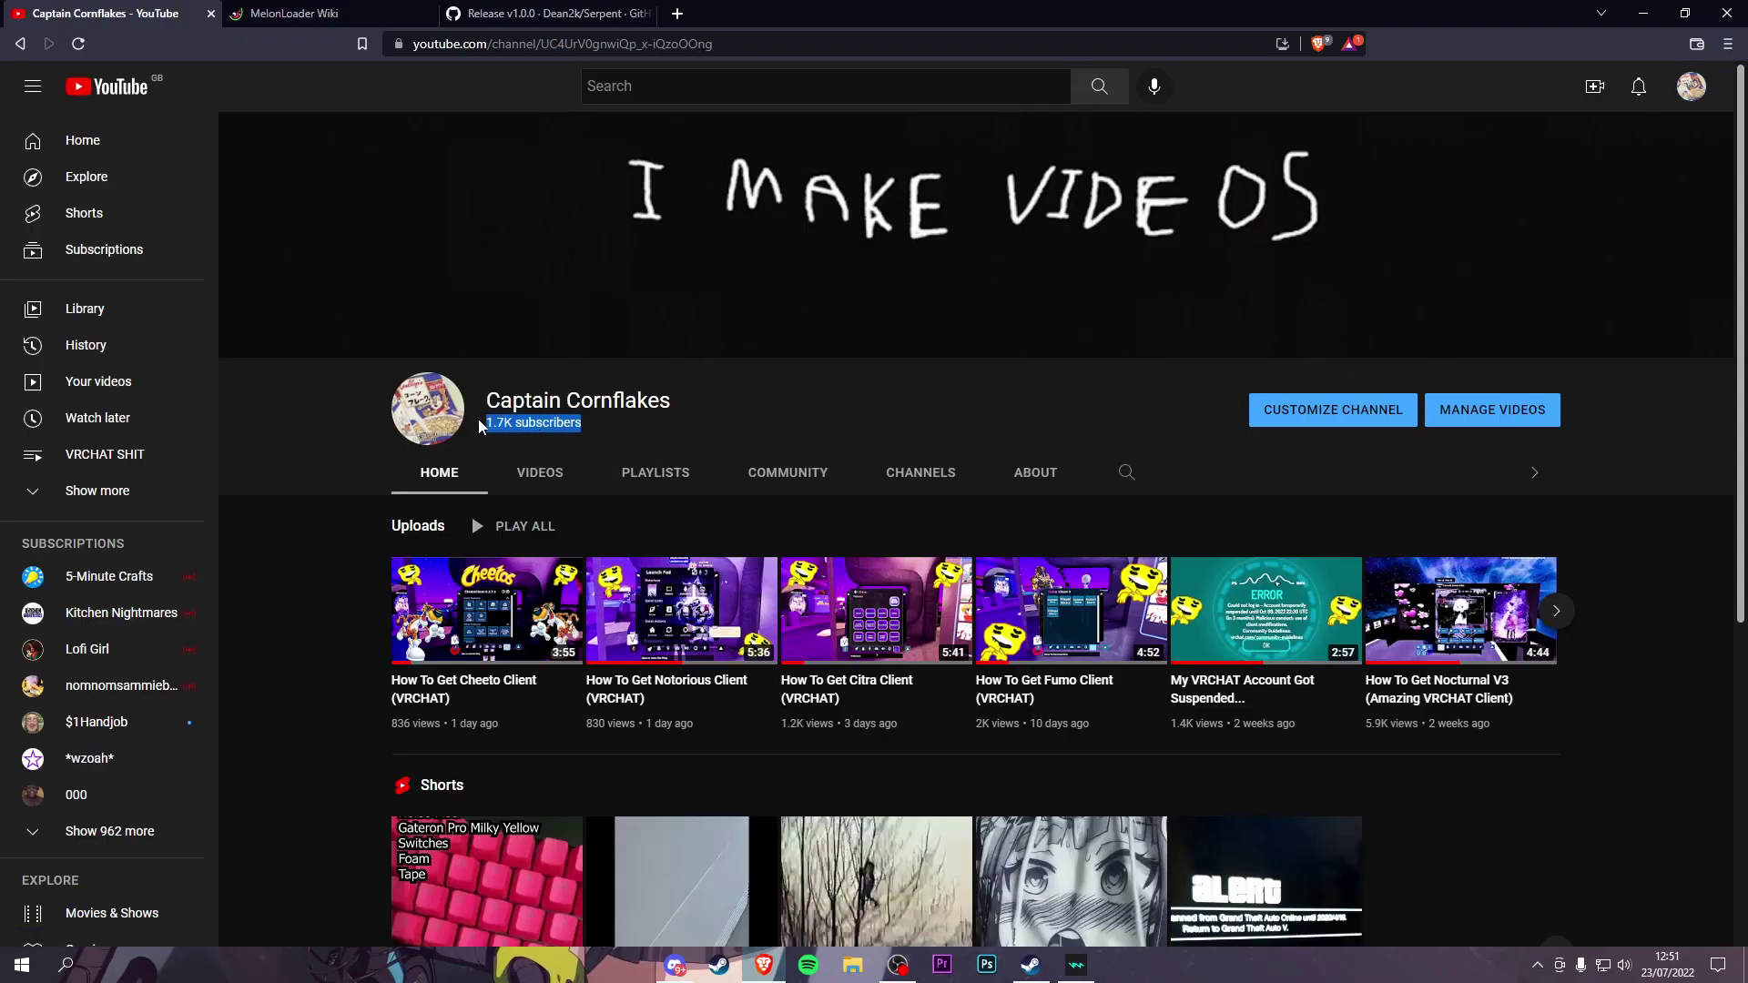
pyautogui.click(827, 405)
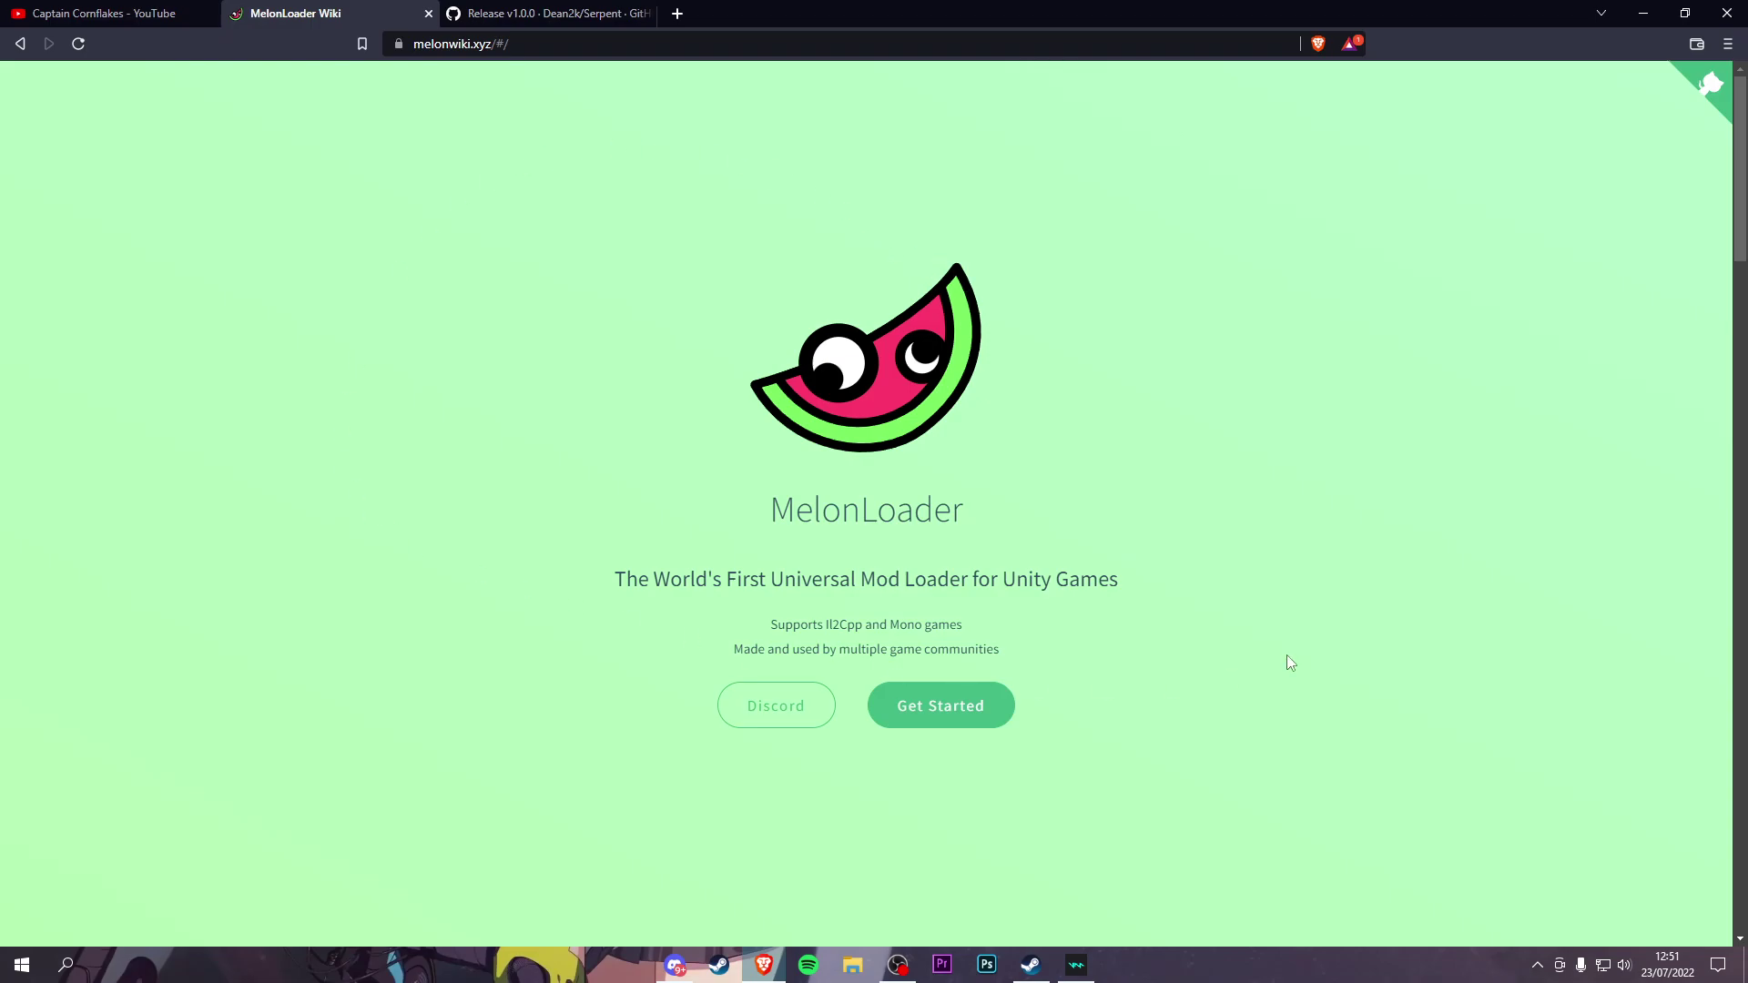
# - Download MelonLoader.Installer.exe from the Automated Installation section of the MelonLoader Wiki and save it on the Desktop
pyautogui.scroll(-10, 863, 270)
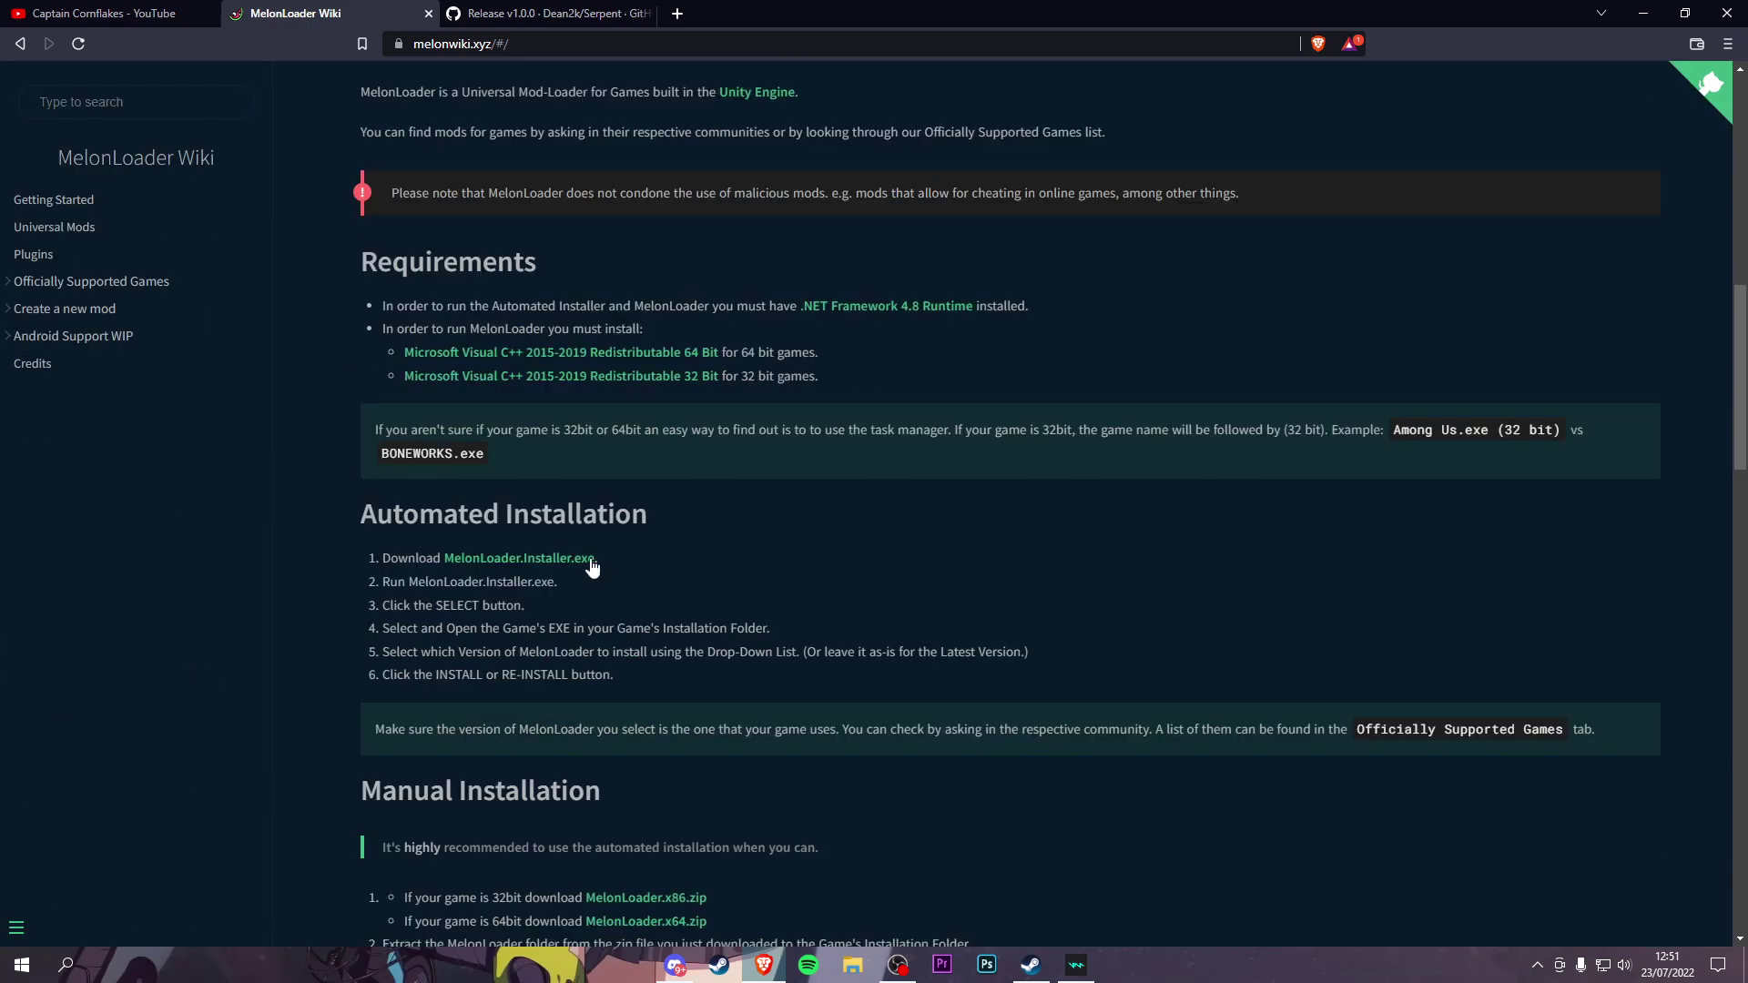
pyautogui.click(502, 559)
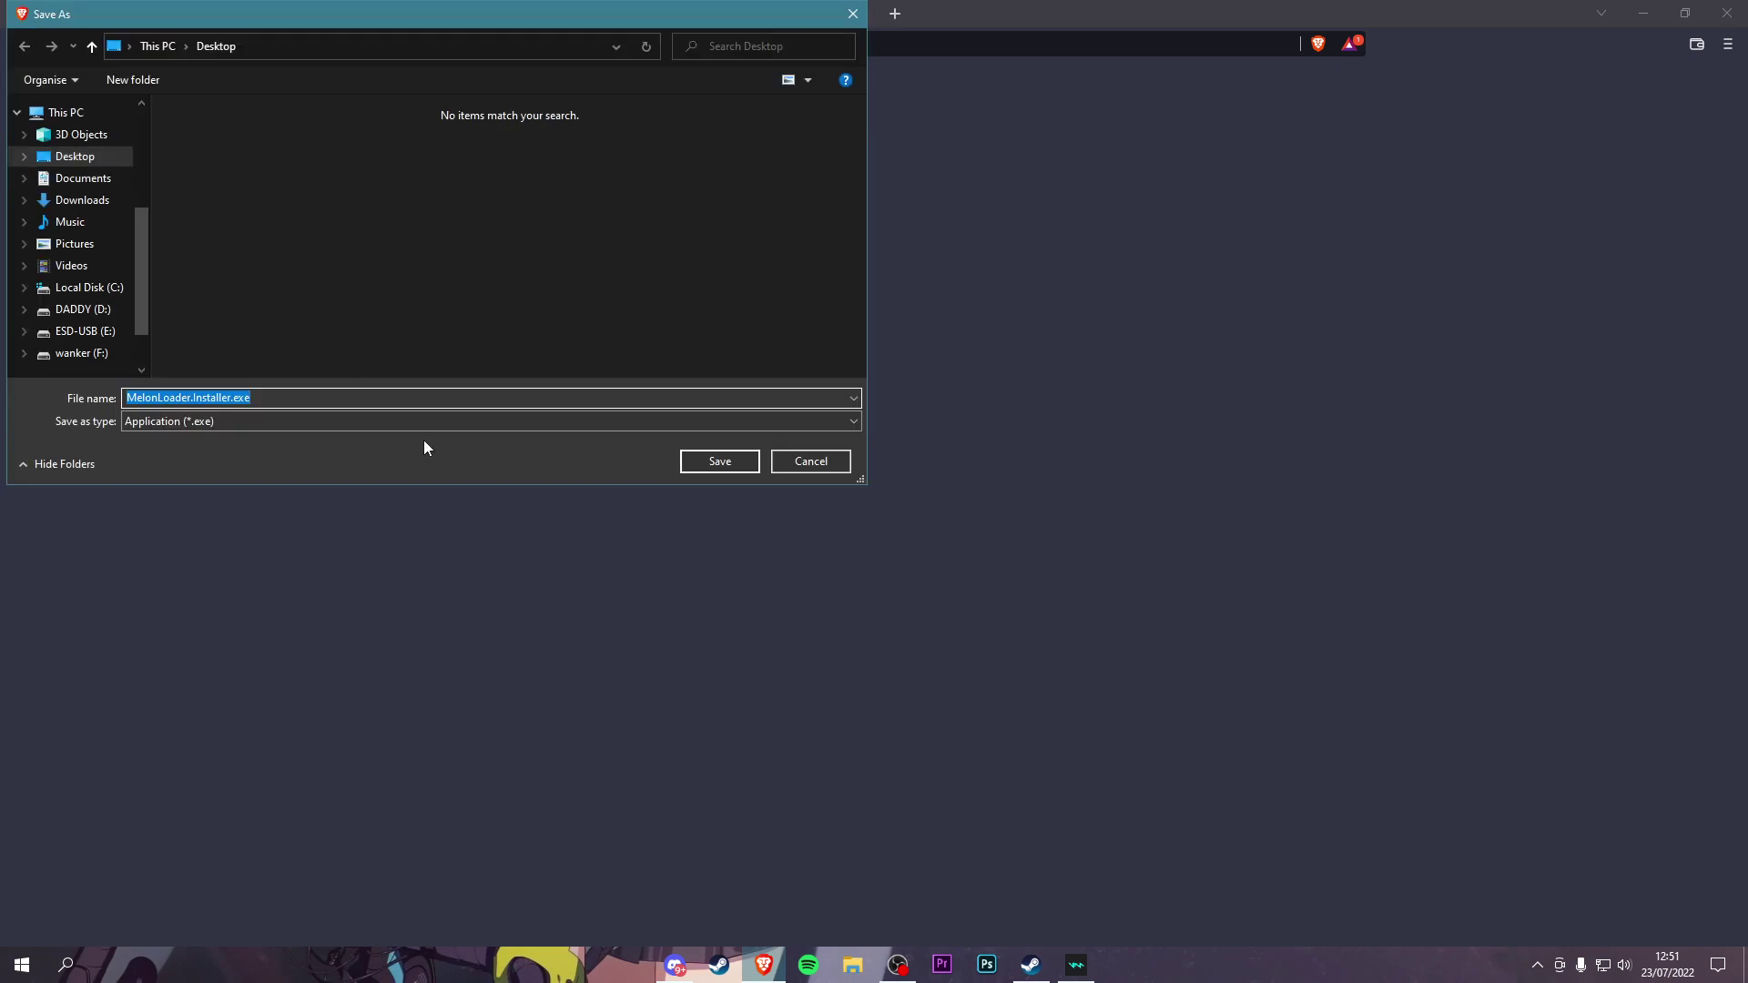
pyautogui.click(720, 462)
# - Open the Serpent v1.0.0 release page on GitHub and go to its DLL assets
pyautogui.click(527, 11)
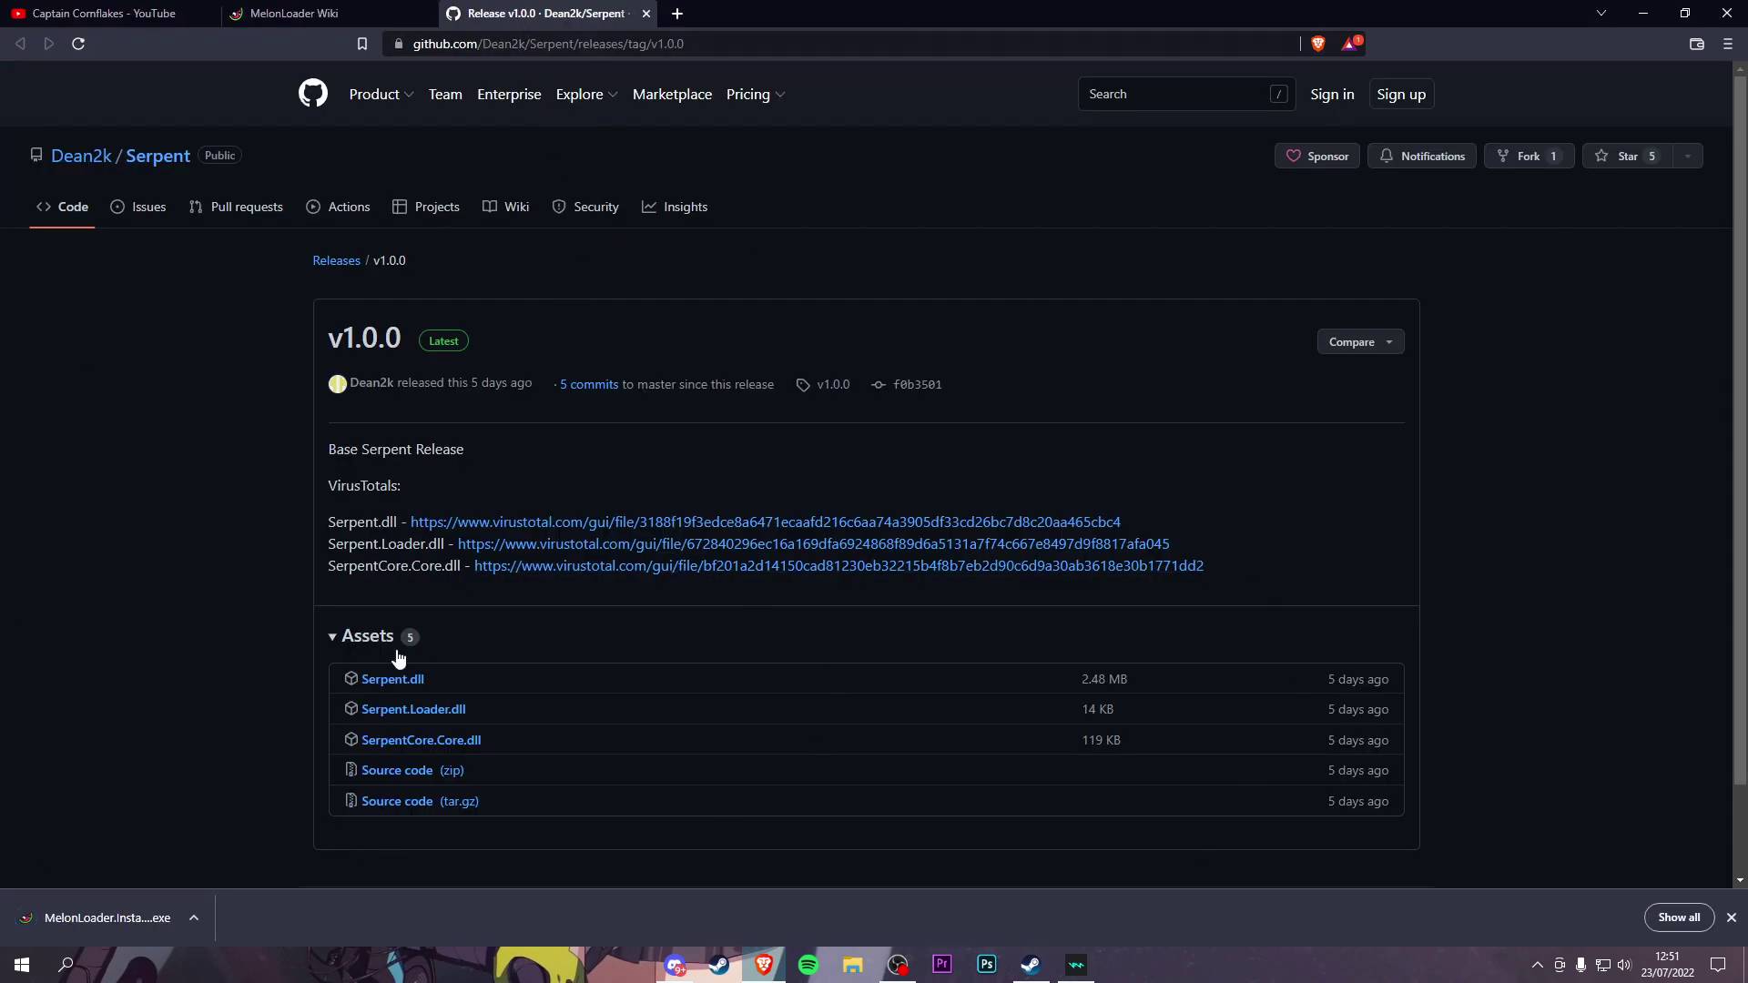
pyautogui.scroll(-1, 398, 718)
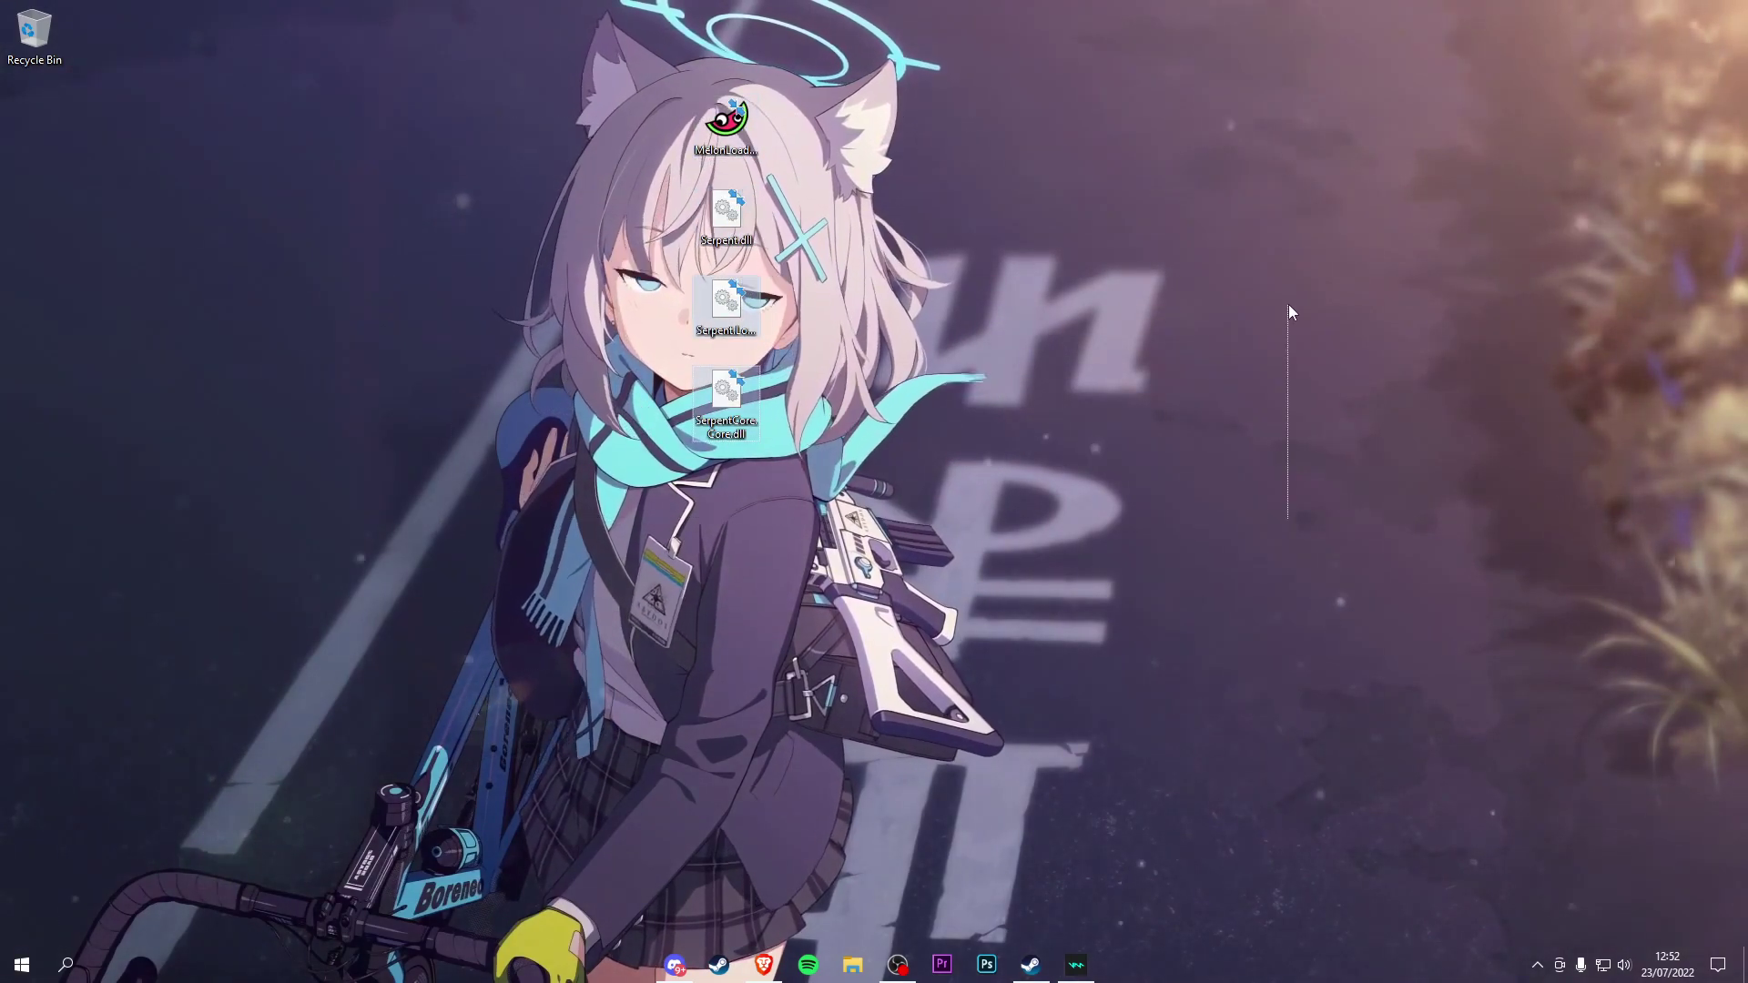
# - Switch to Steam, browse VRChat's local files and place the folder window beside the desktop files
pyautogui.click(1038, 970)
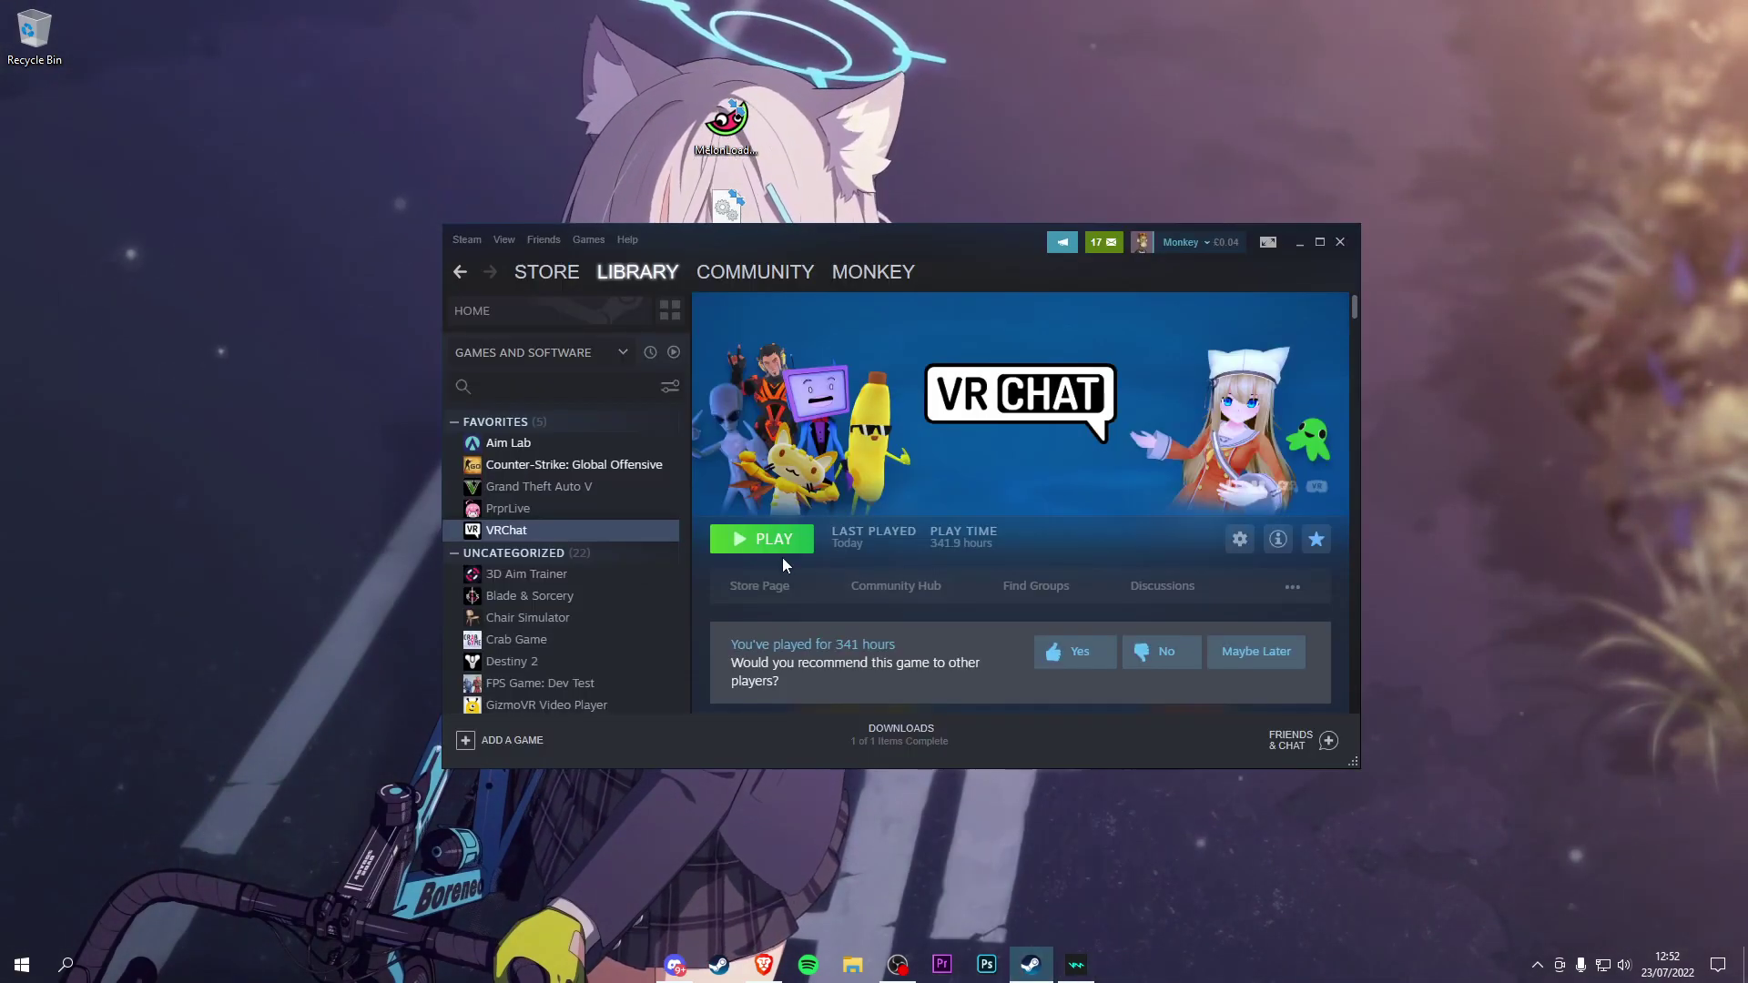
pyautogui.rightClick(515, 534)
pyautogui.moveTo(566, 619)
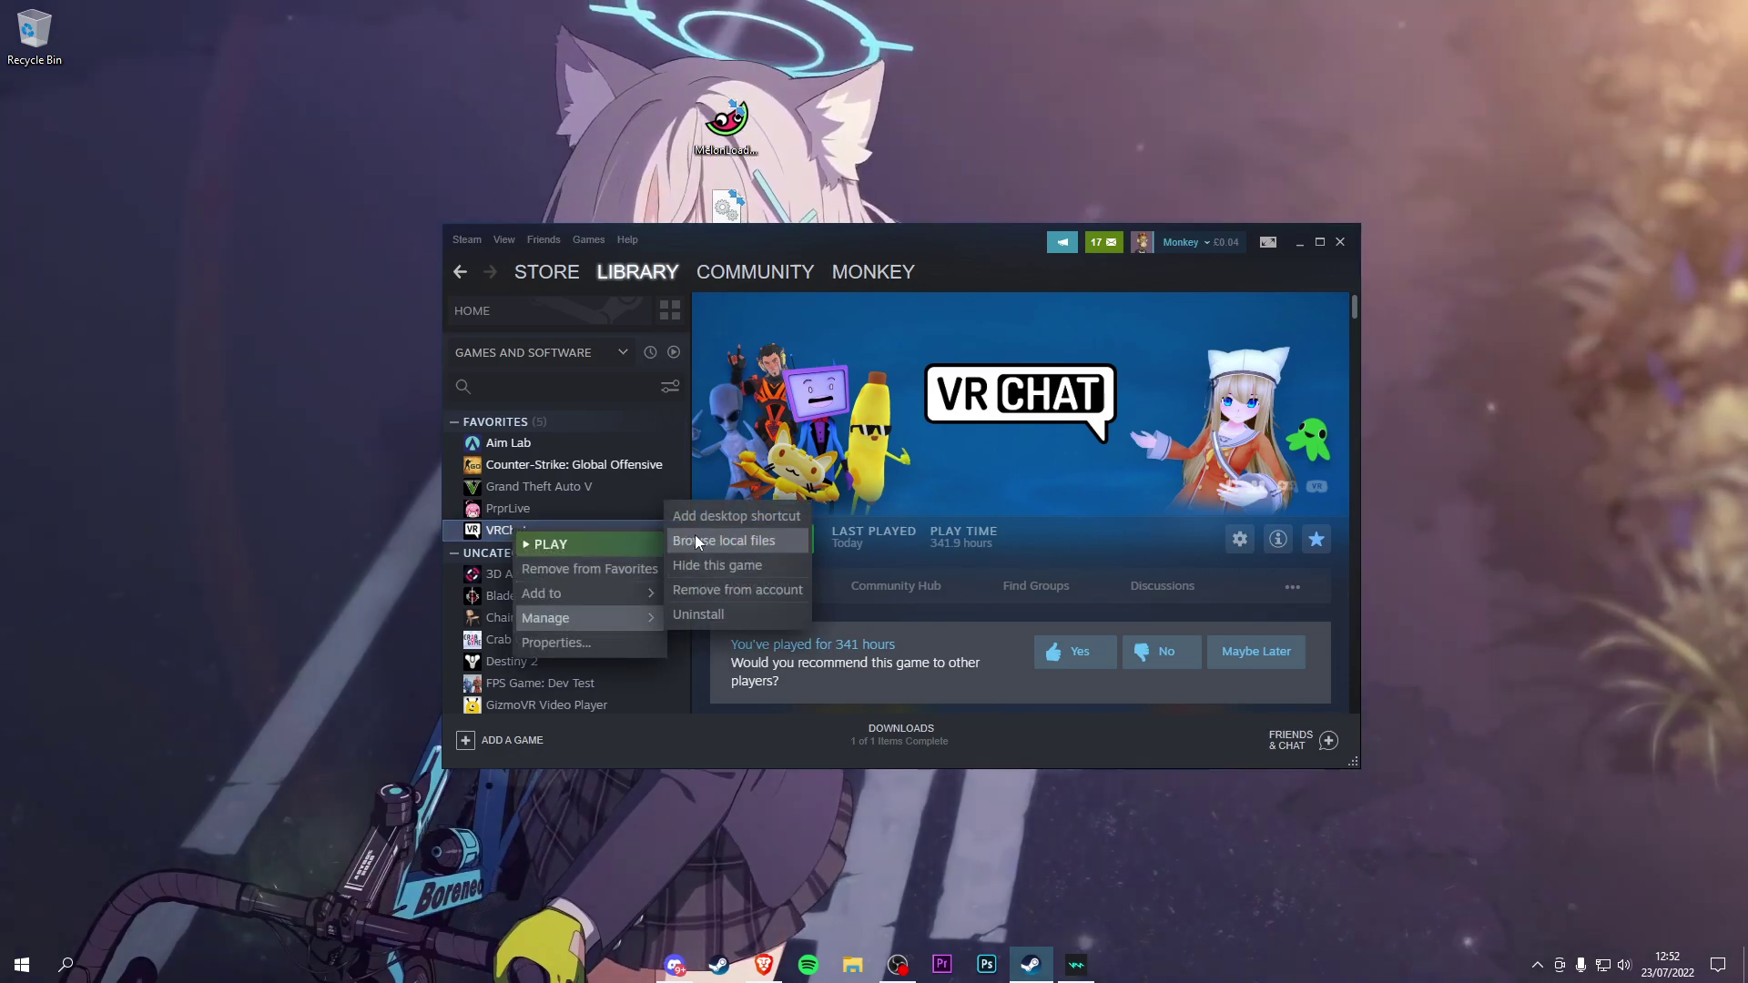
pyautogui.click(745, 540)
pyautogui.moveTo(861, 107); pyautogui.dragTo(1311, 154)
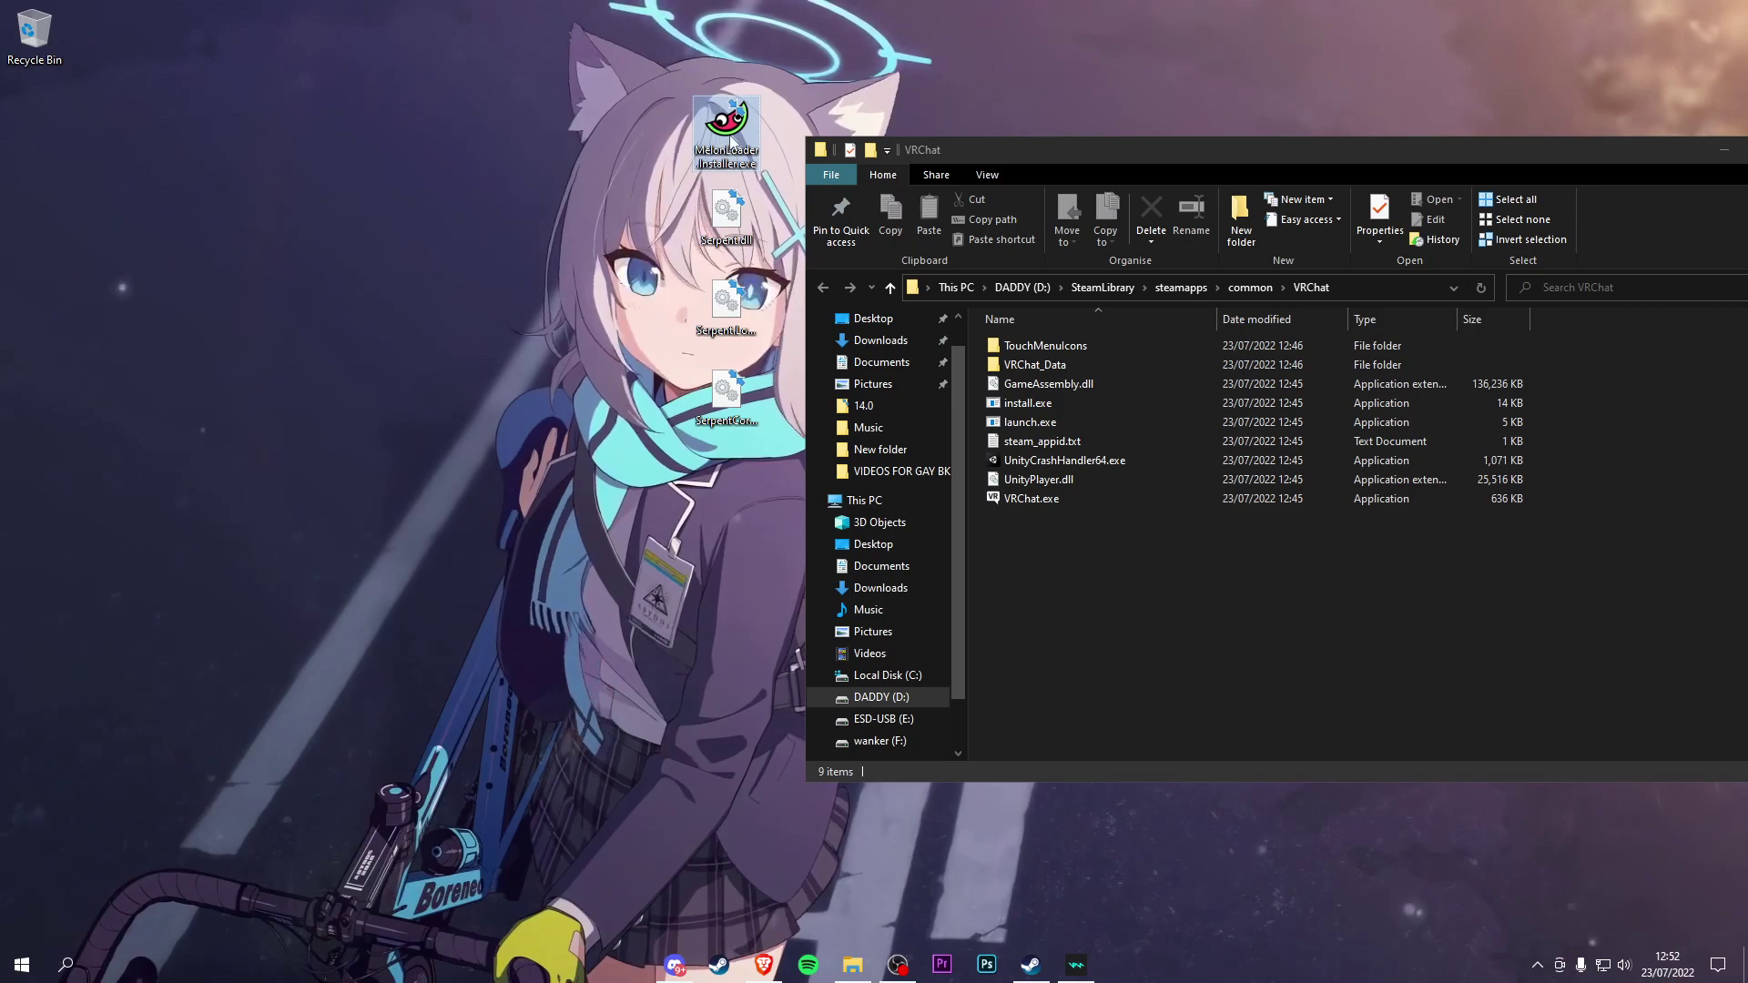
# - Put MelonLoader.Installer.exe from the desktop into the VRChat folder and run it there
pyautogui.moveTo(726, 128); pyautogui.dragTo(1072, 595)
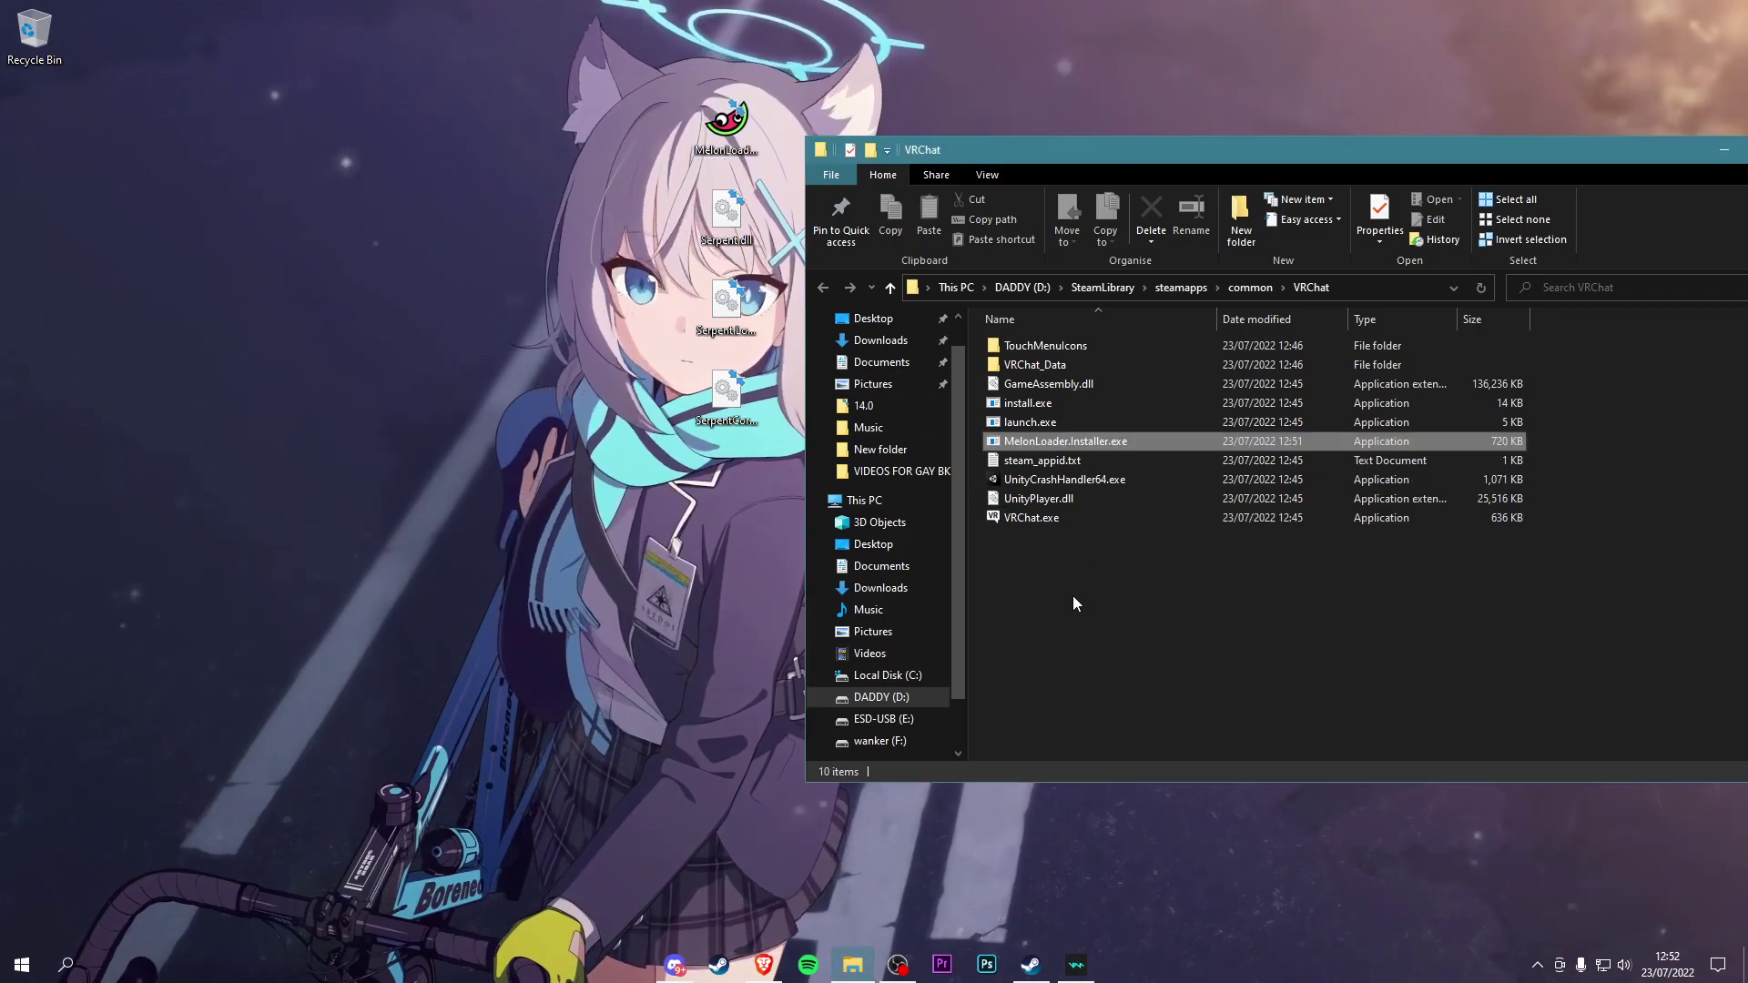
pyautogui.doubleClick(1036, 446)
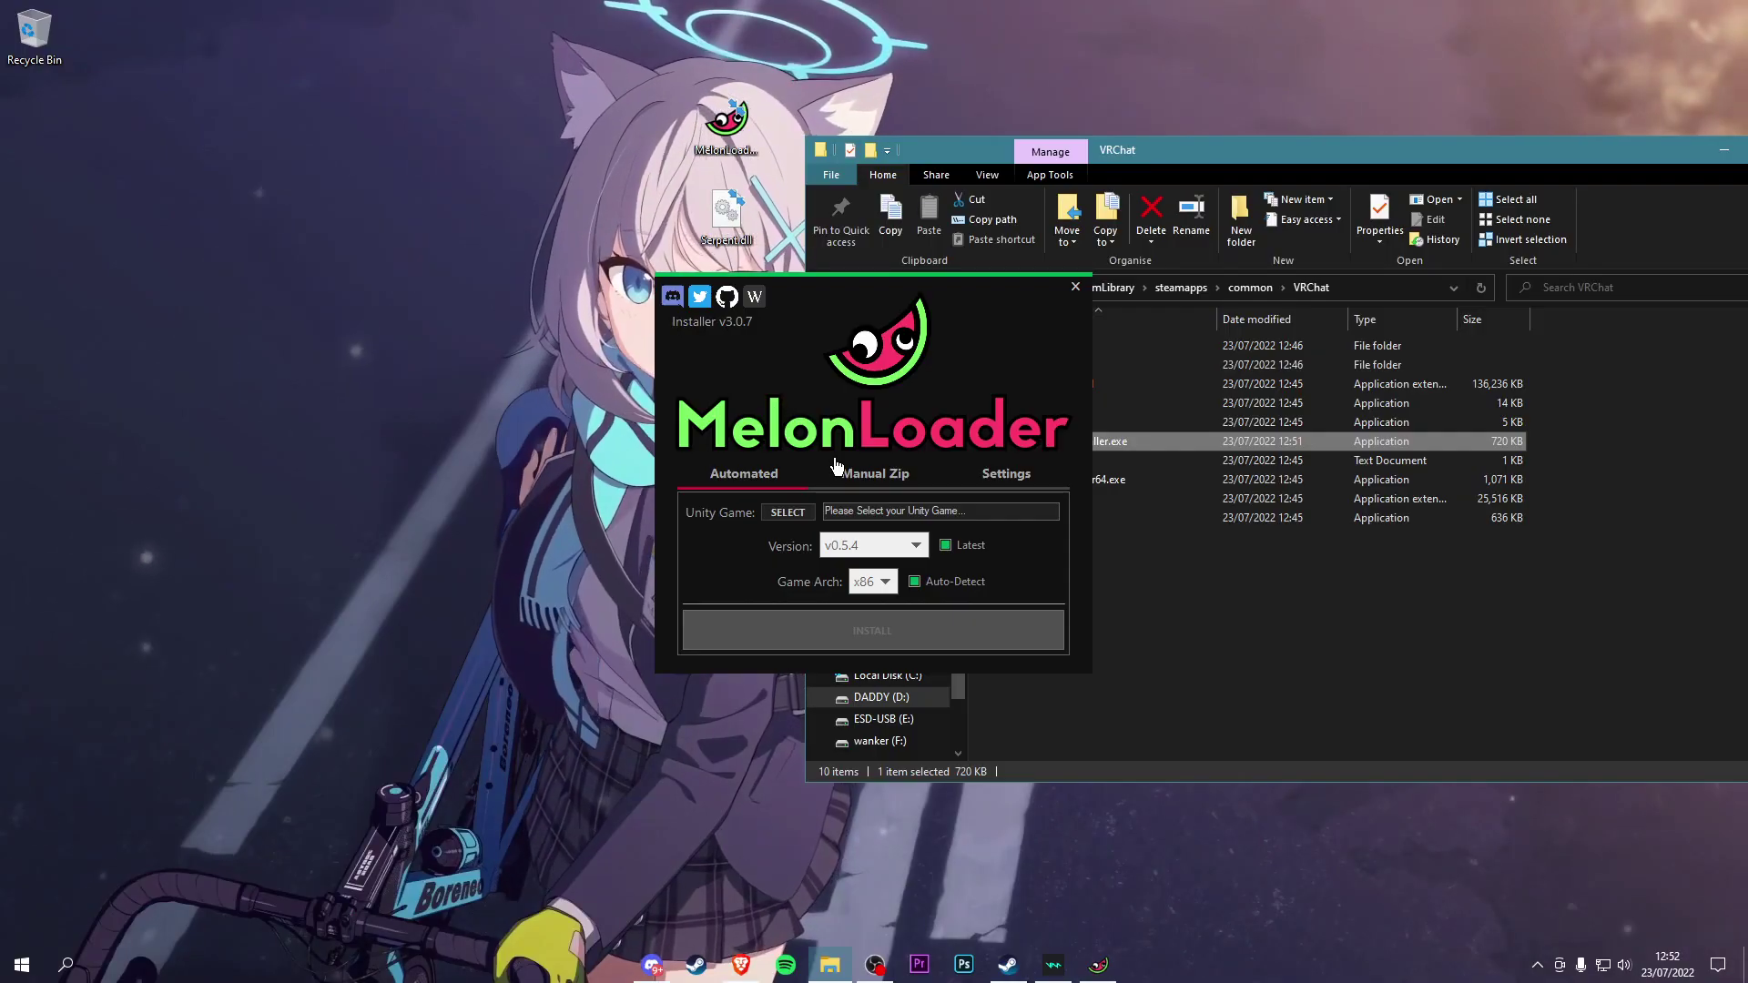
# - Open Windows Settings and search for "virus"
pyautogui.click(22, 964)
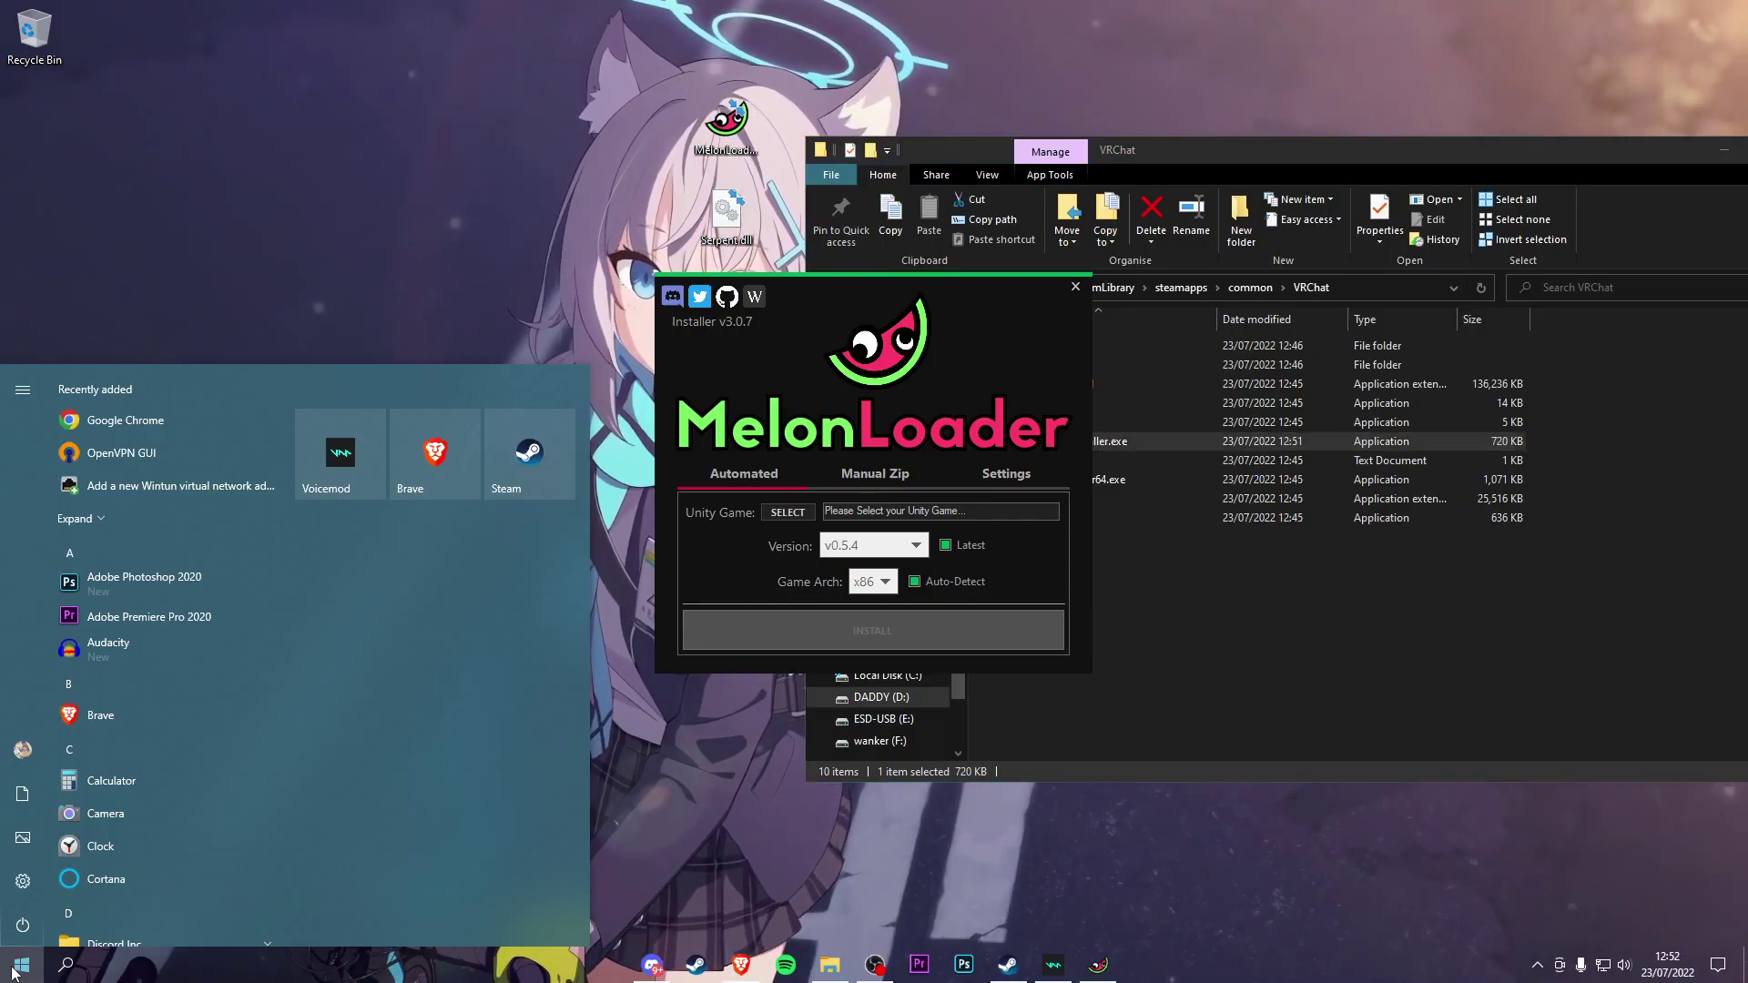
pyautogui.click(27, 869)
pyautogui.write('virus')
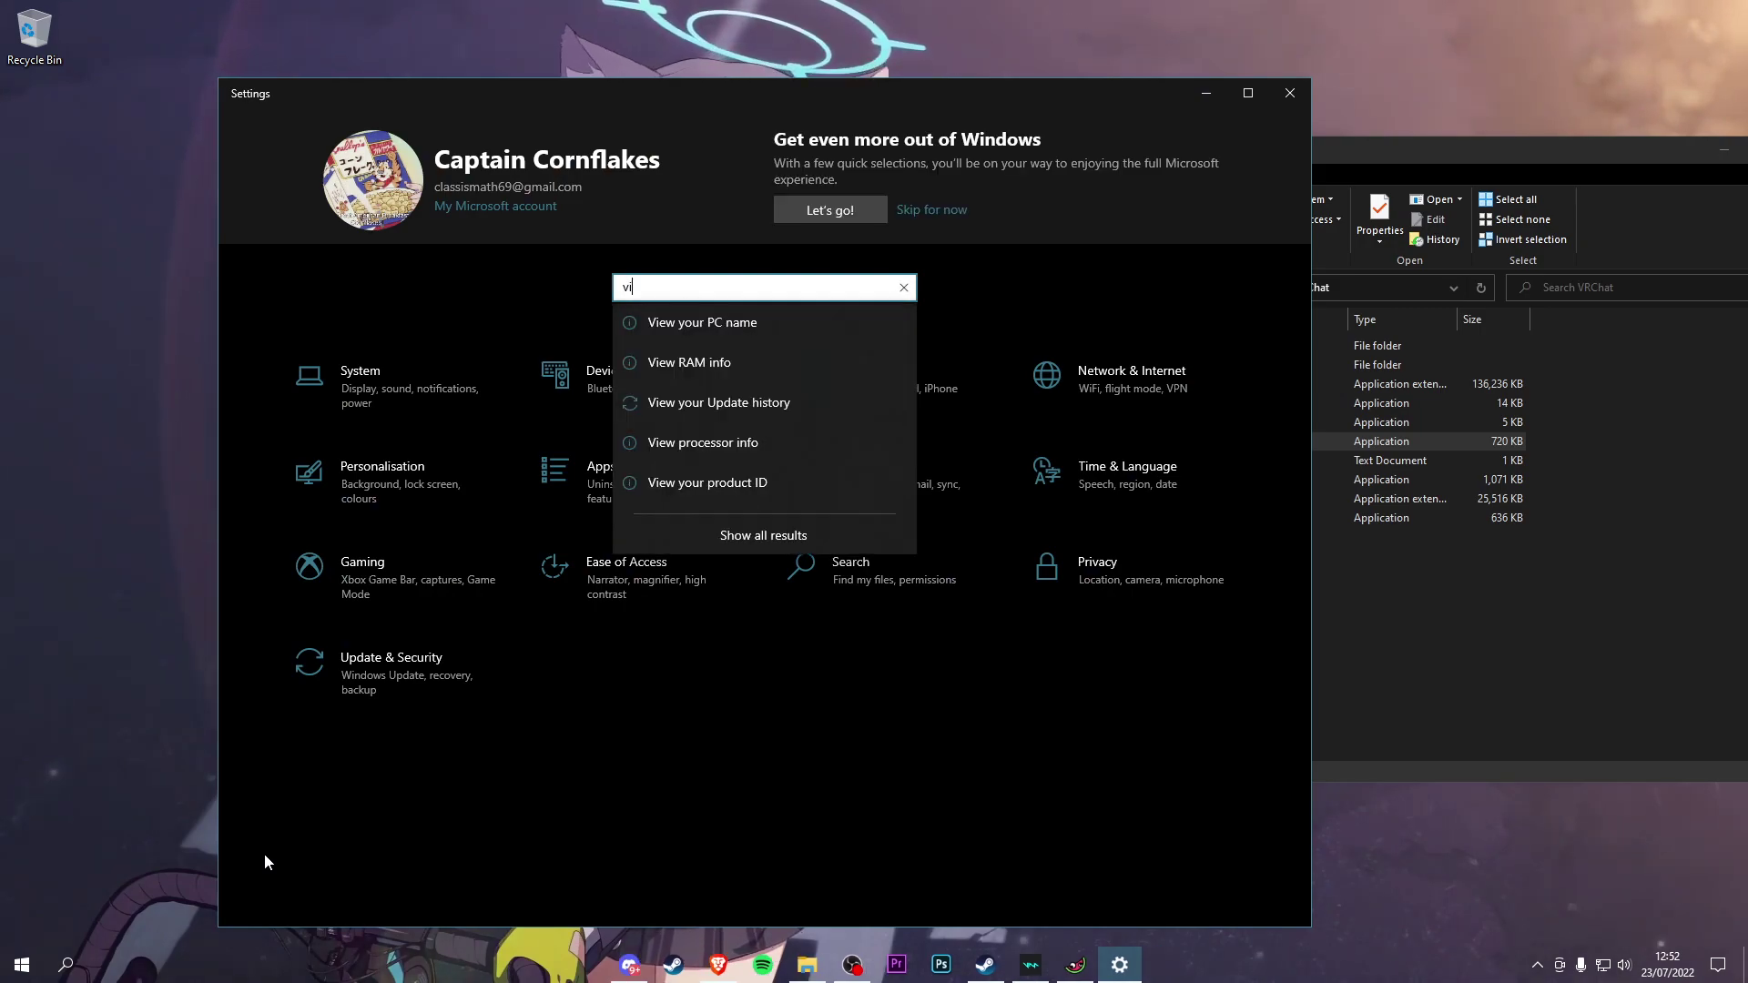
pyautogui.press('Return')
pyautogui.press('BackSpace')
pyautogui.press('BackSpace')
pyautogui.press('BackSpace')
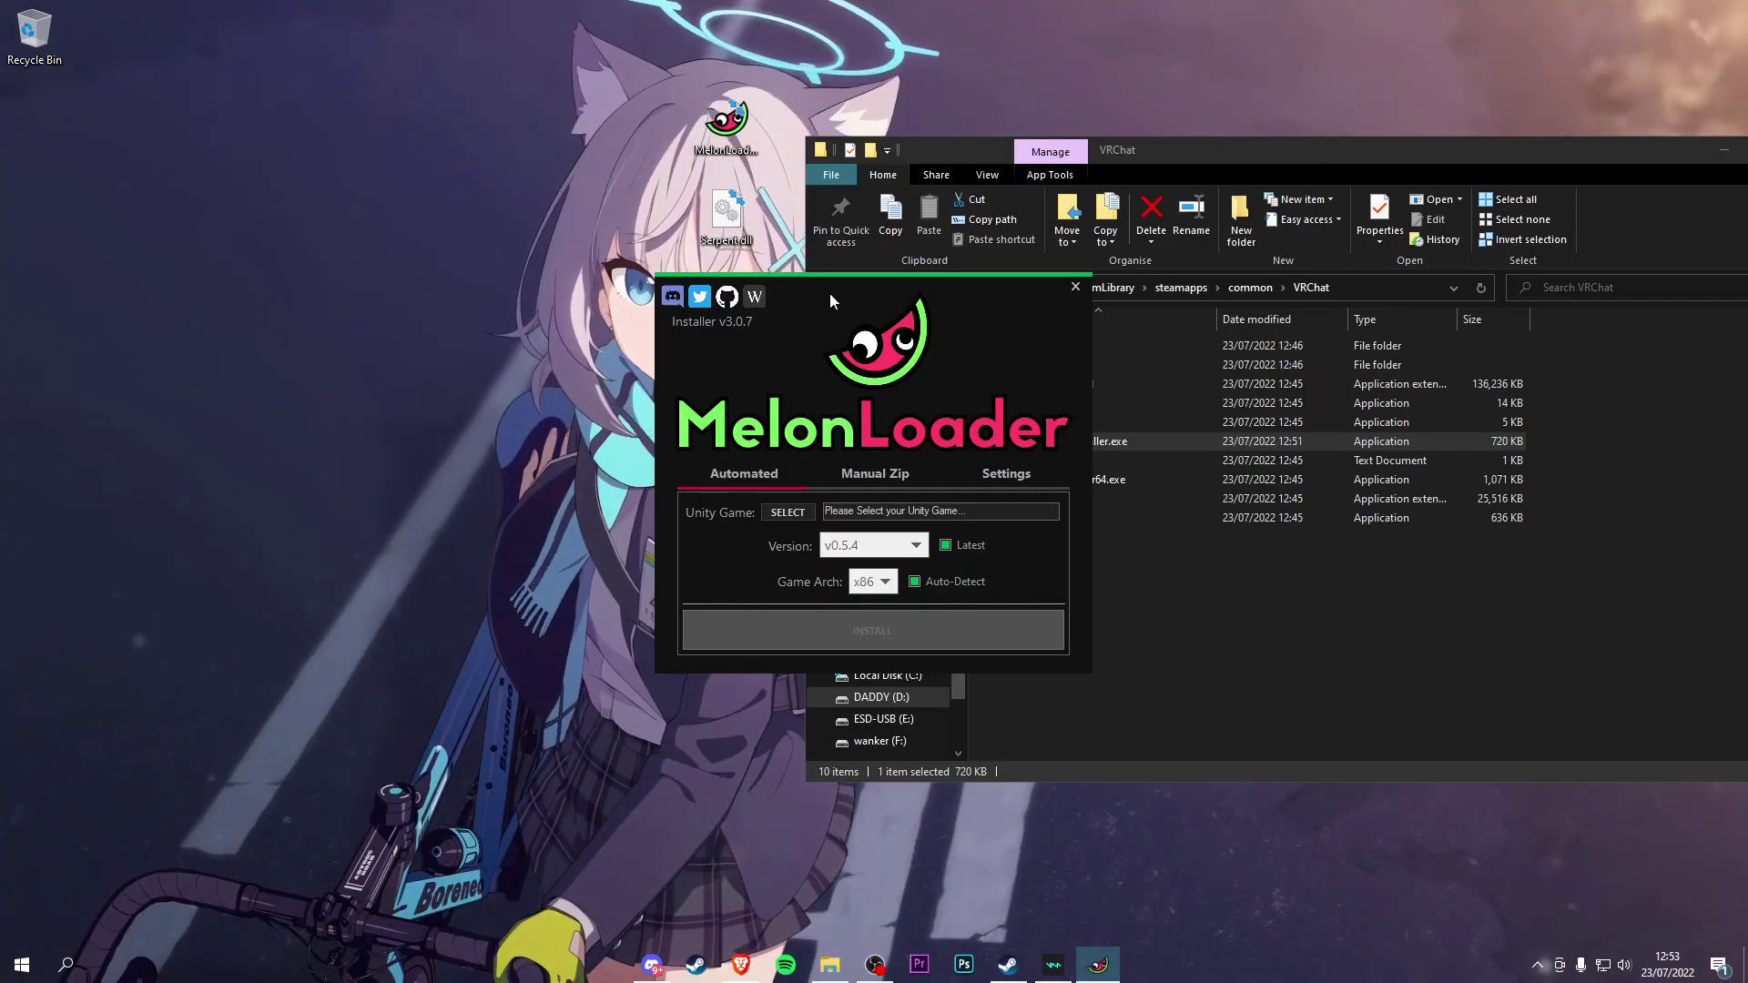
# - Select VRChat.exe as the Unity game and install MelonLoader v0.5.4 for it
pyautogui.click(787, 511)
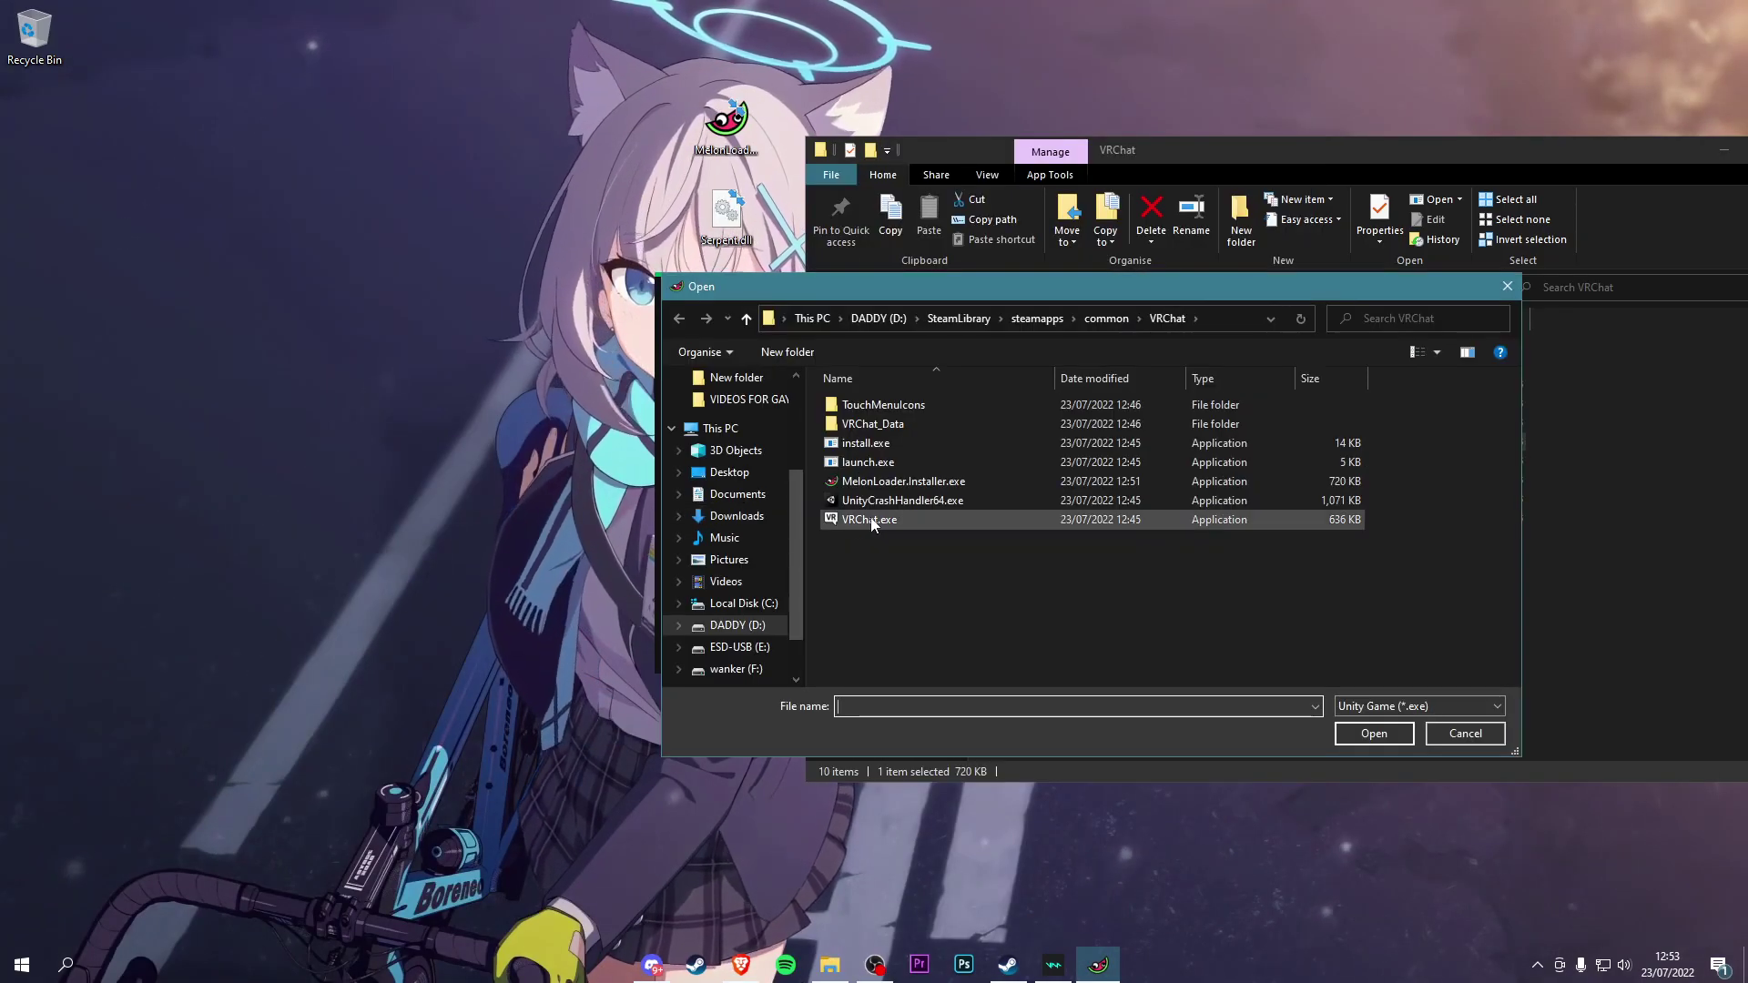
pyautogui.click(871, 519)
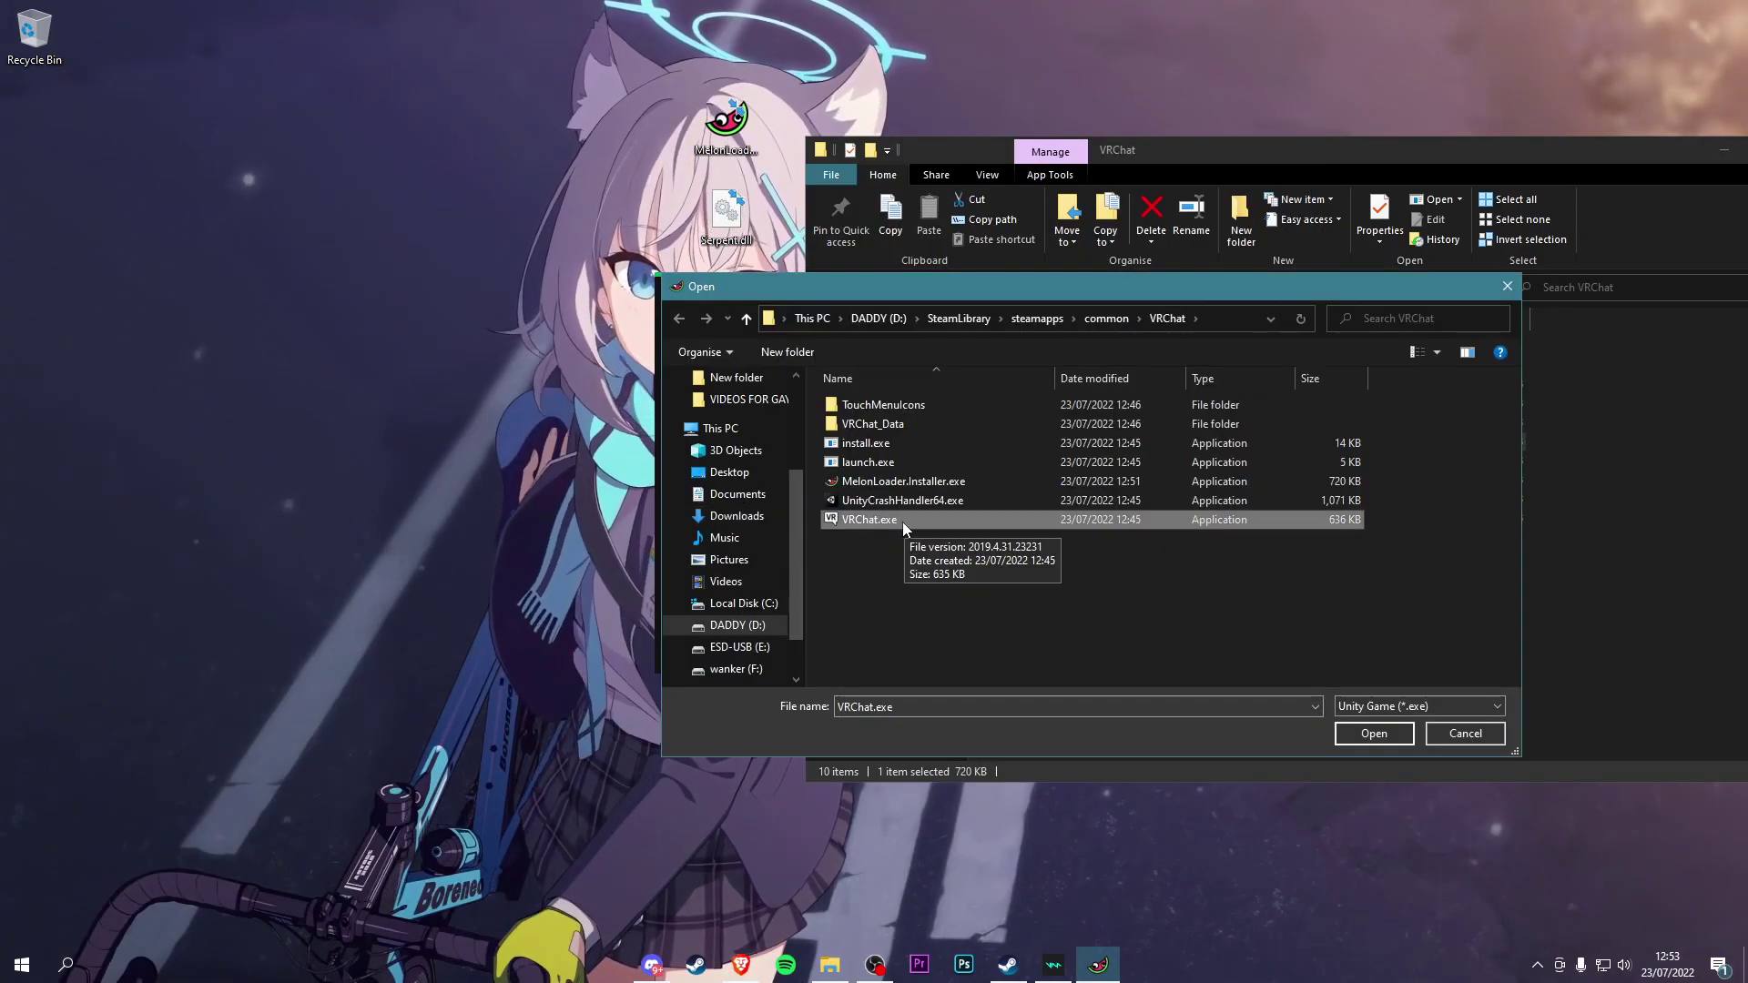
pyautogui.click(1374, 733)
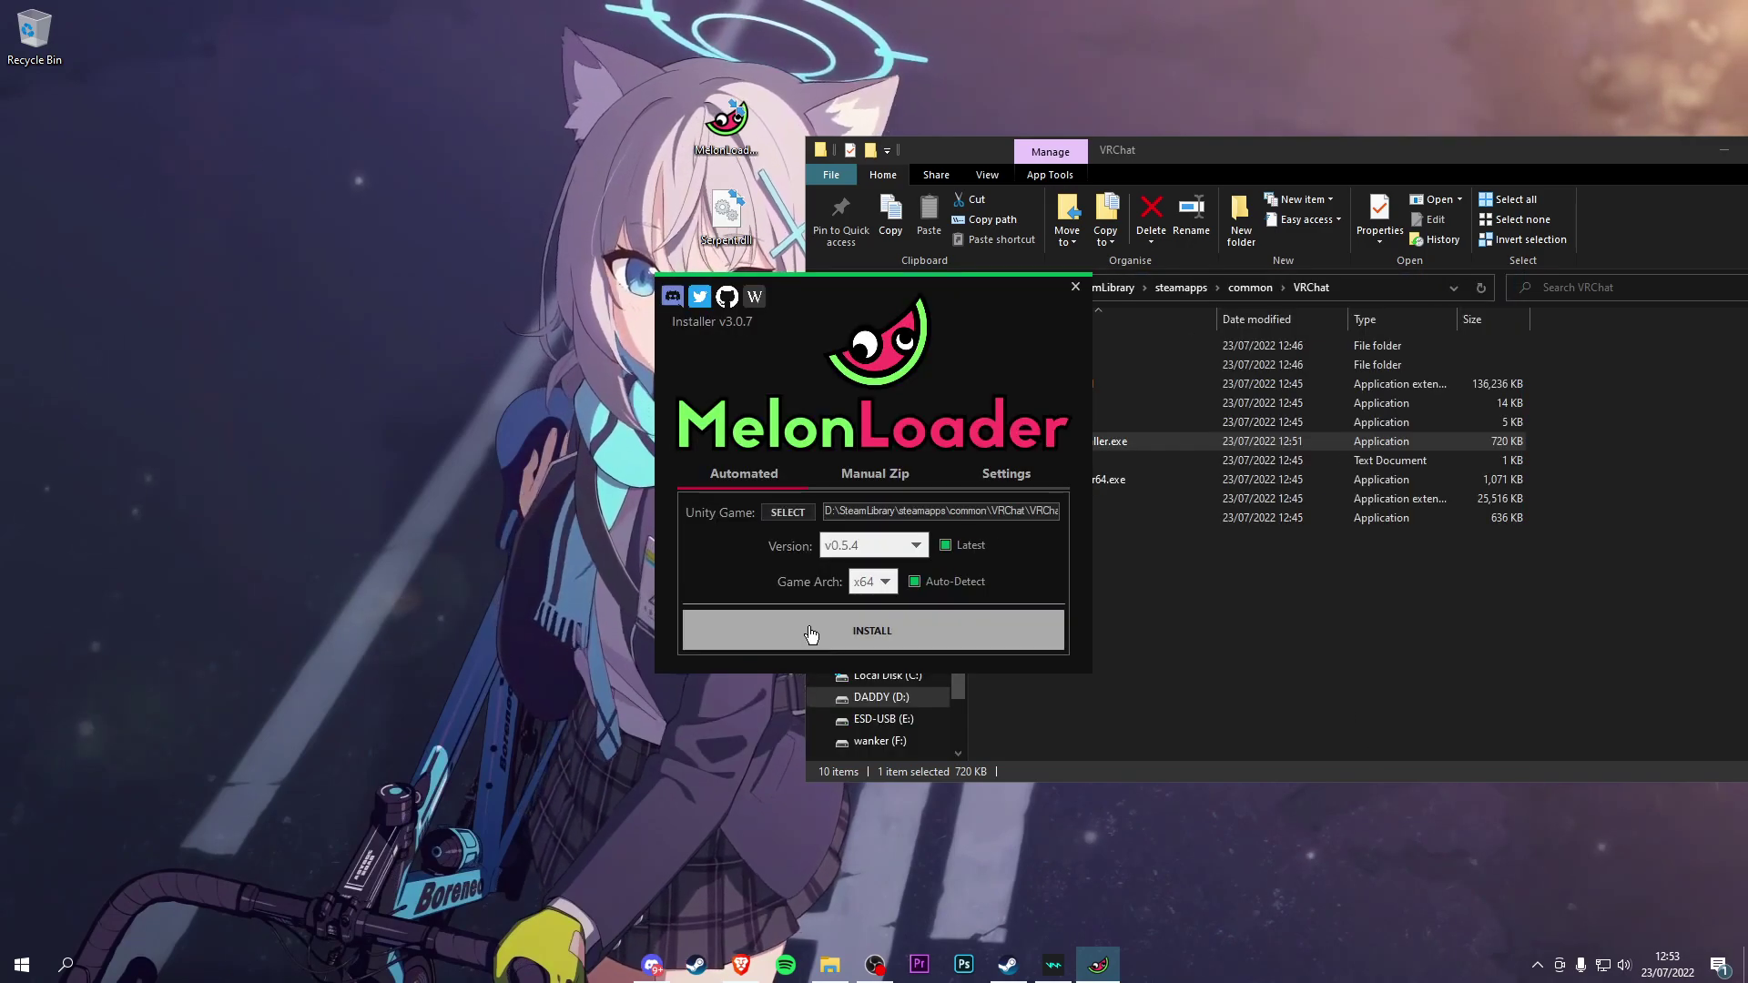
pyautogui.click(810, 635)
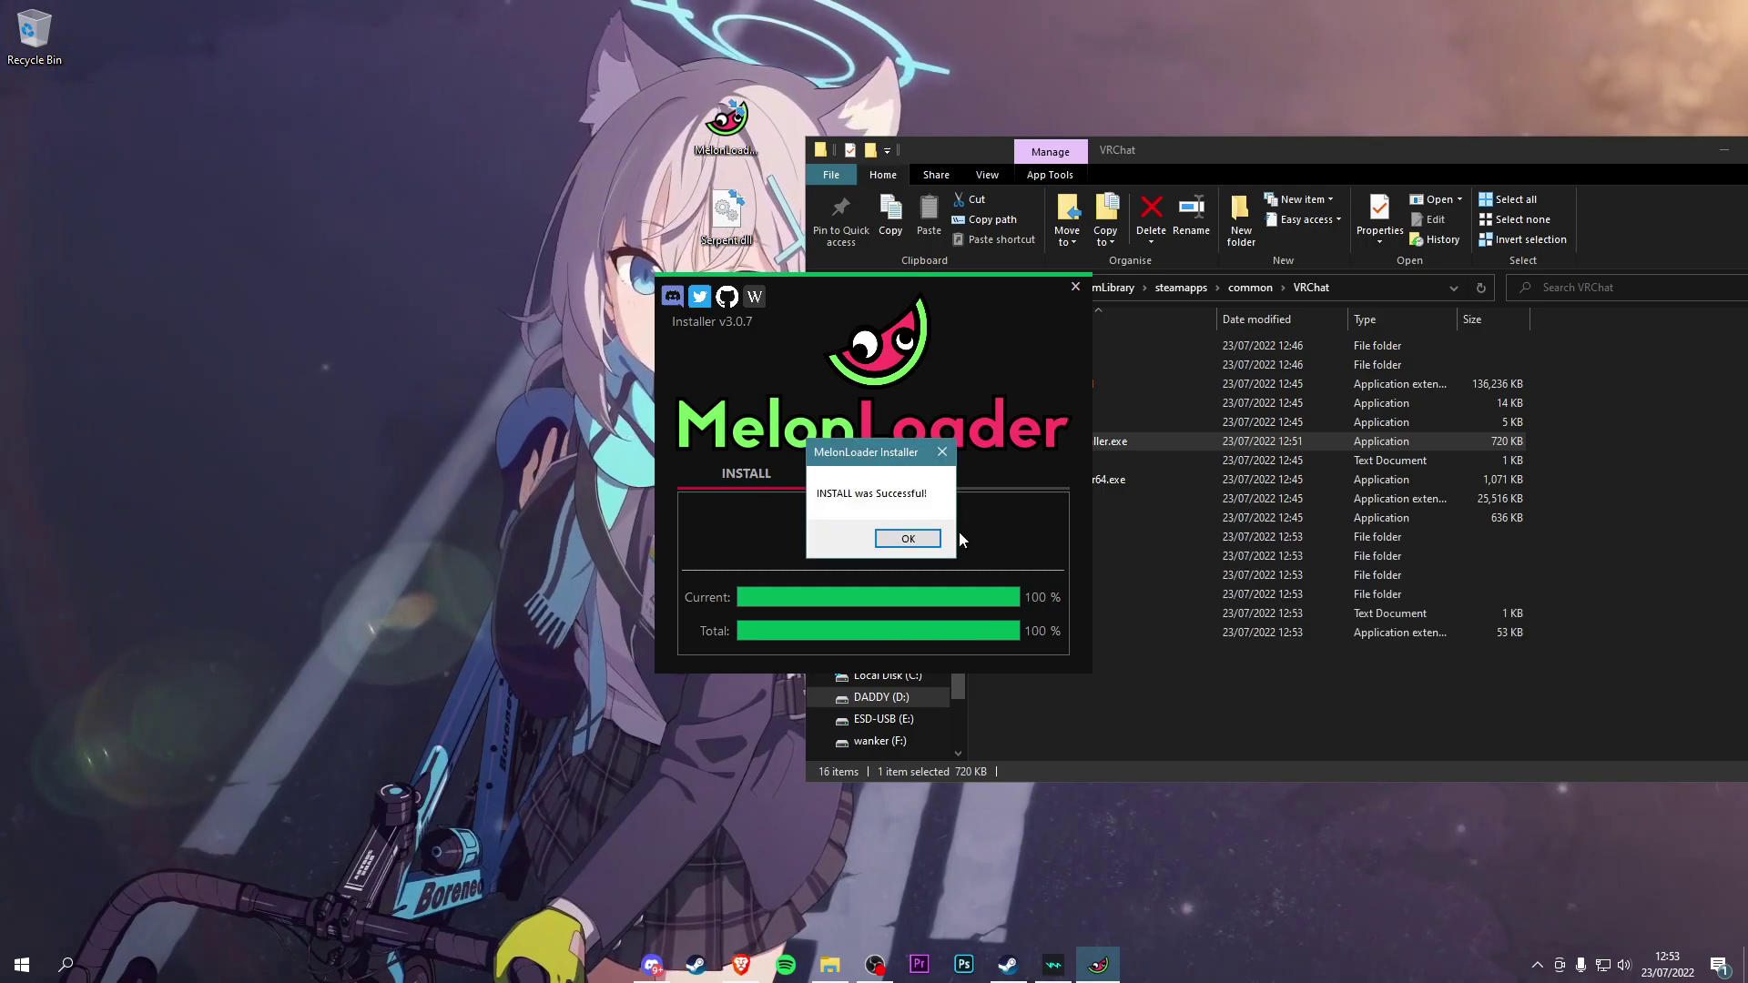
pyautogui.click(908, 538)
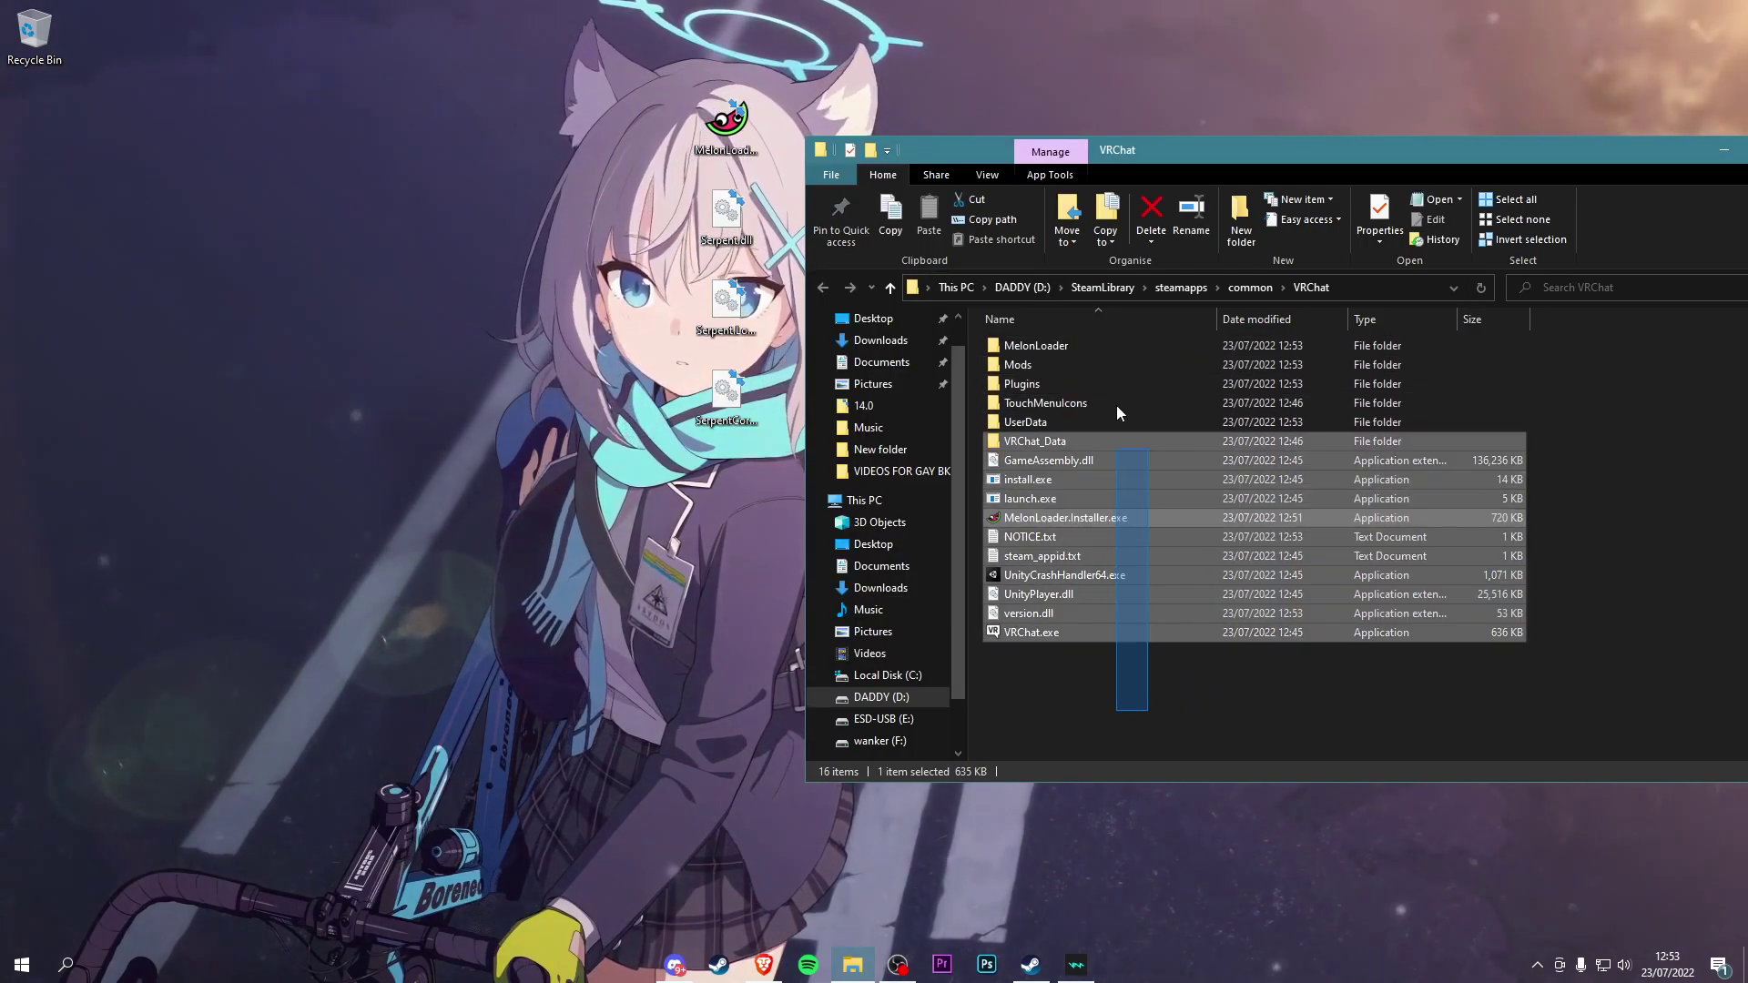
# - Copy the Serpent DLL files from the desktop into VRChat's Plugins folder
pyautogui.click(1167, 717)
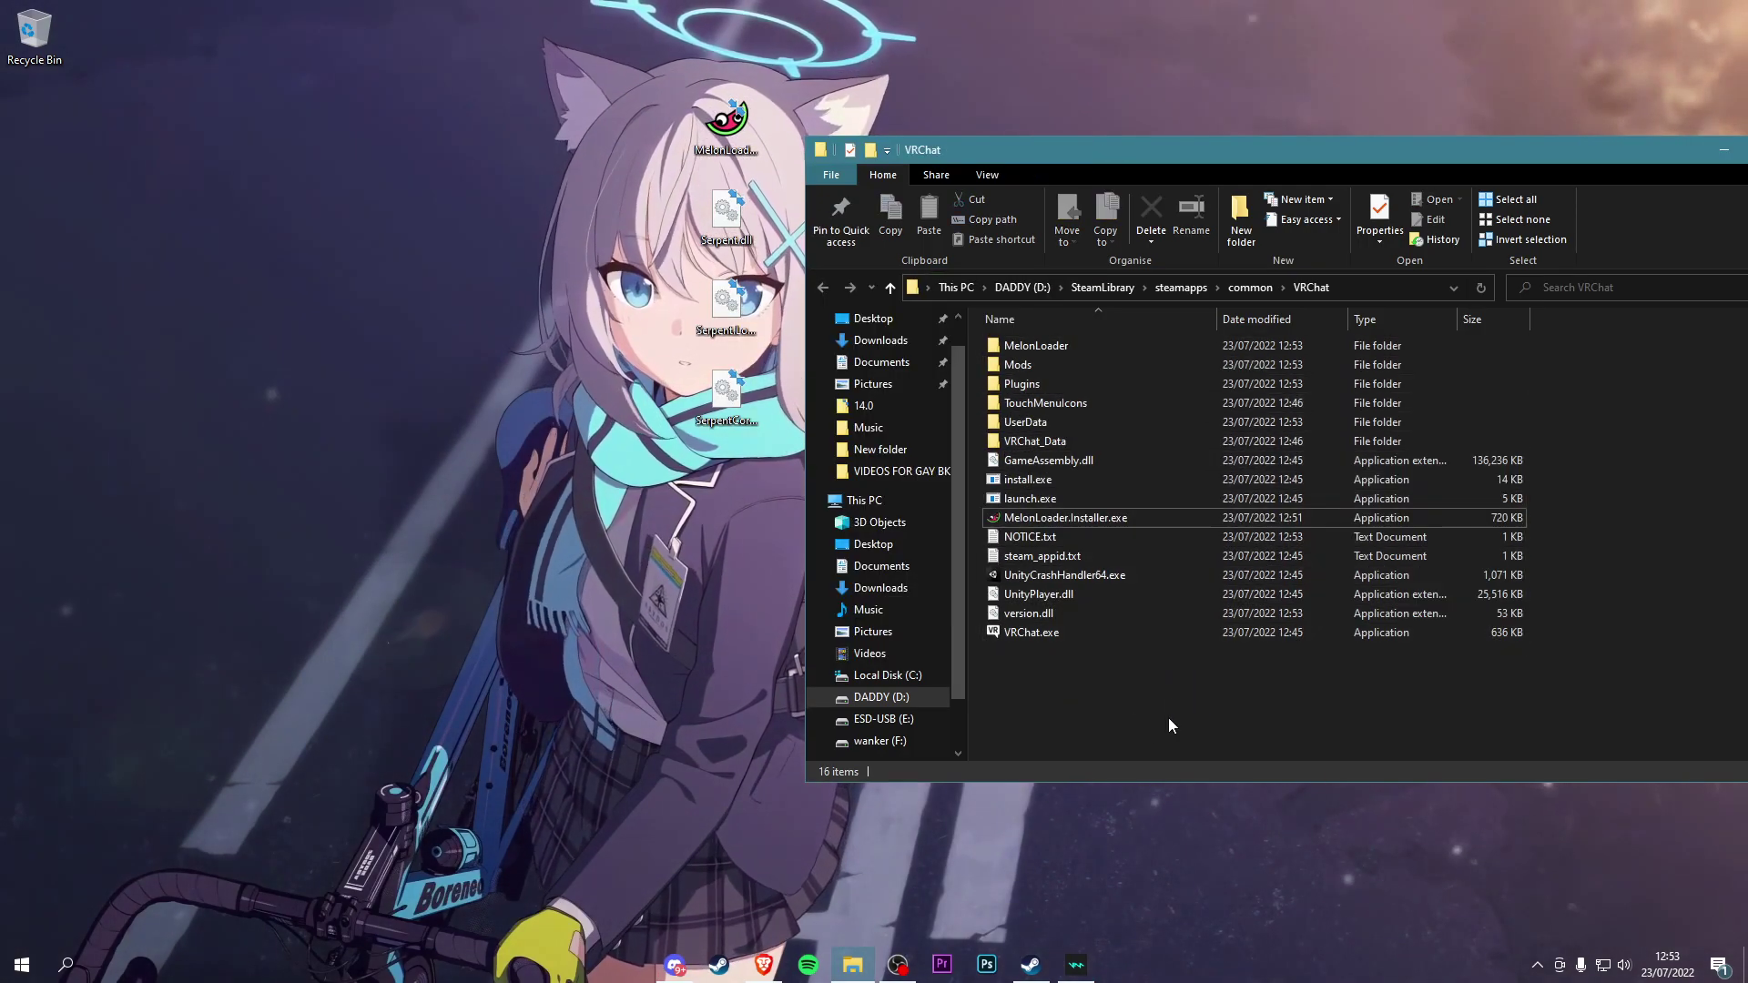
pyautogui.doubleClick(1034, 388)
pyautogui.moveTo(789, 441); pyautogui.dragTo(1018, 589)
# - Copy the Serpent DLL files from the desktop into VRChat's Mods folder and close the folder window
pyautogui.click(1311, 286)
pyautogui.doubleClick(1047, 366)
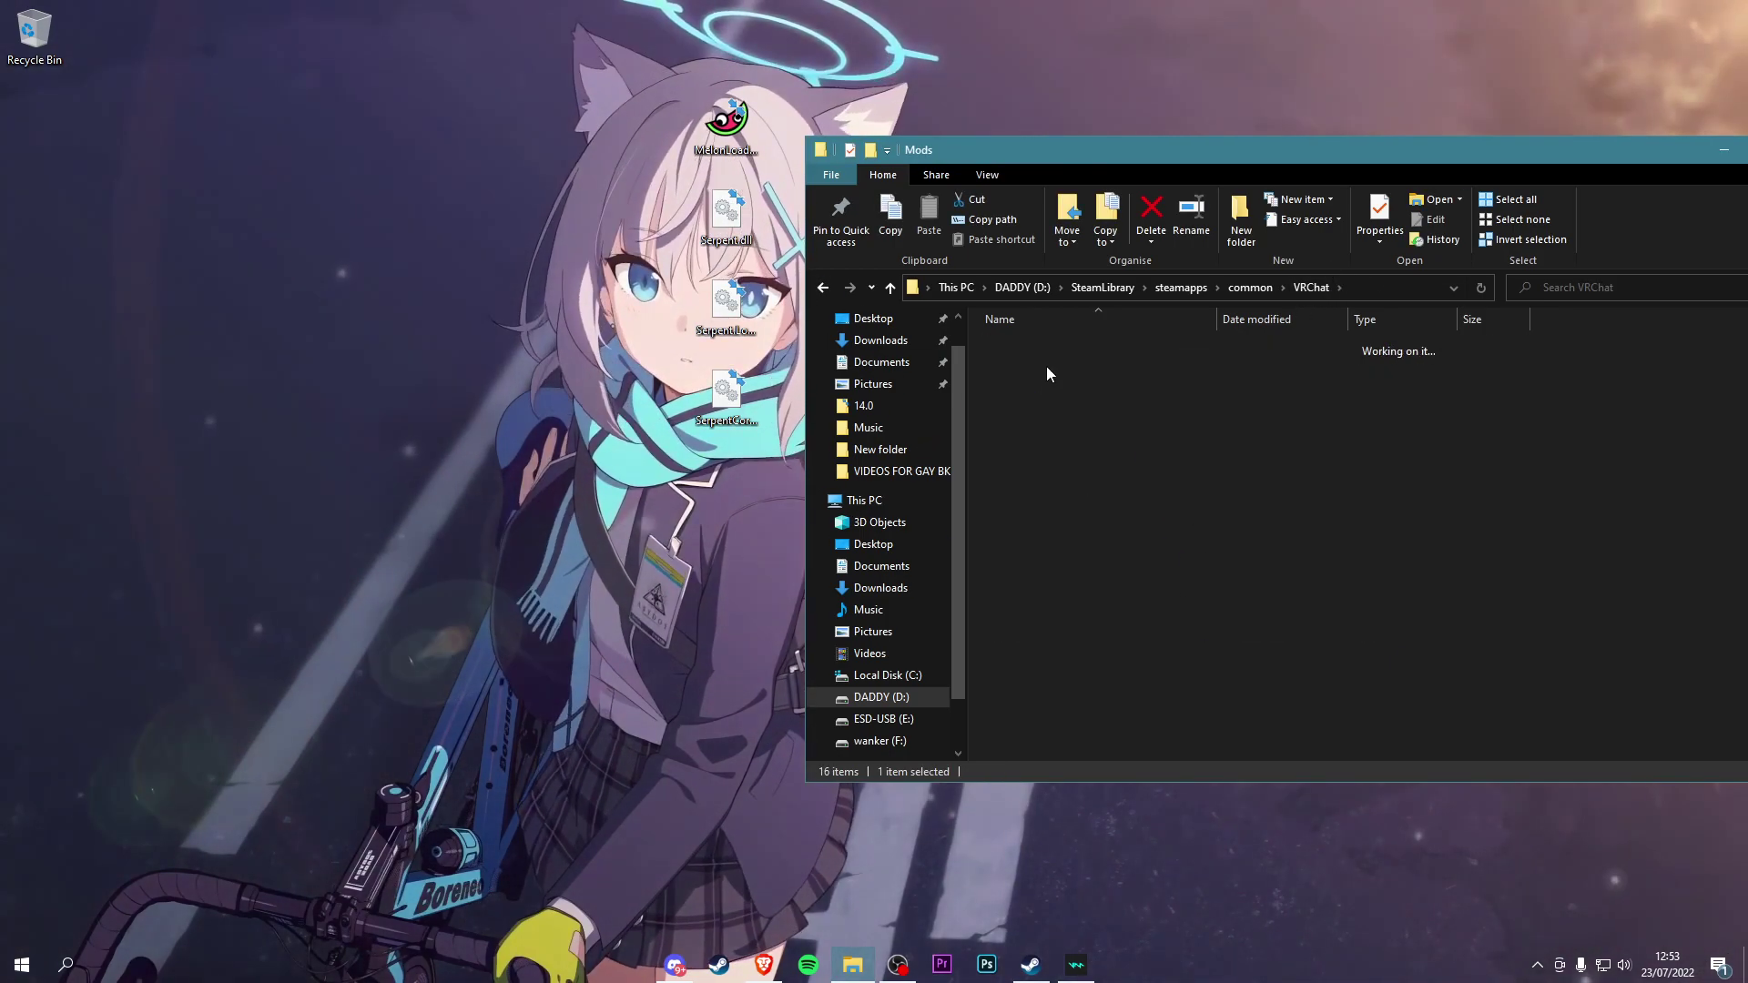
pyautogui.moveTo(788, 441); pyautogui.dragTo(1380, 426)
pyautogui.moveTo(1224, 157); pyautogui.dragTo(727, 128)
pyautogui.click(1314, 119)
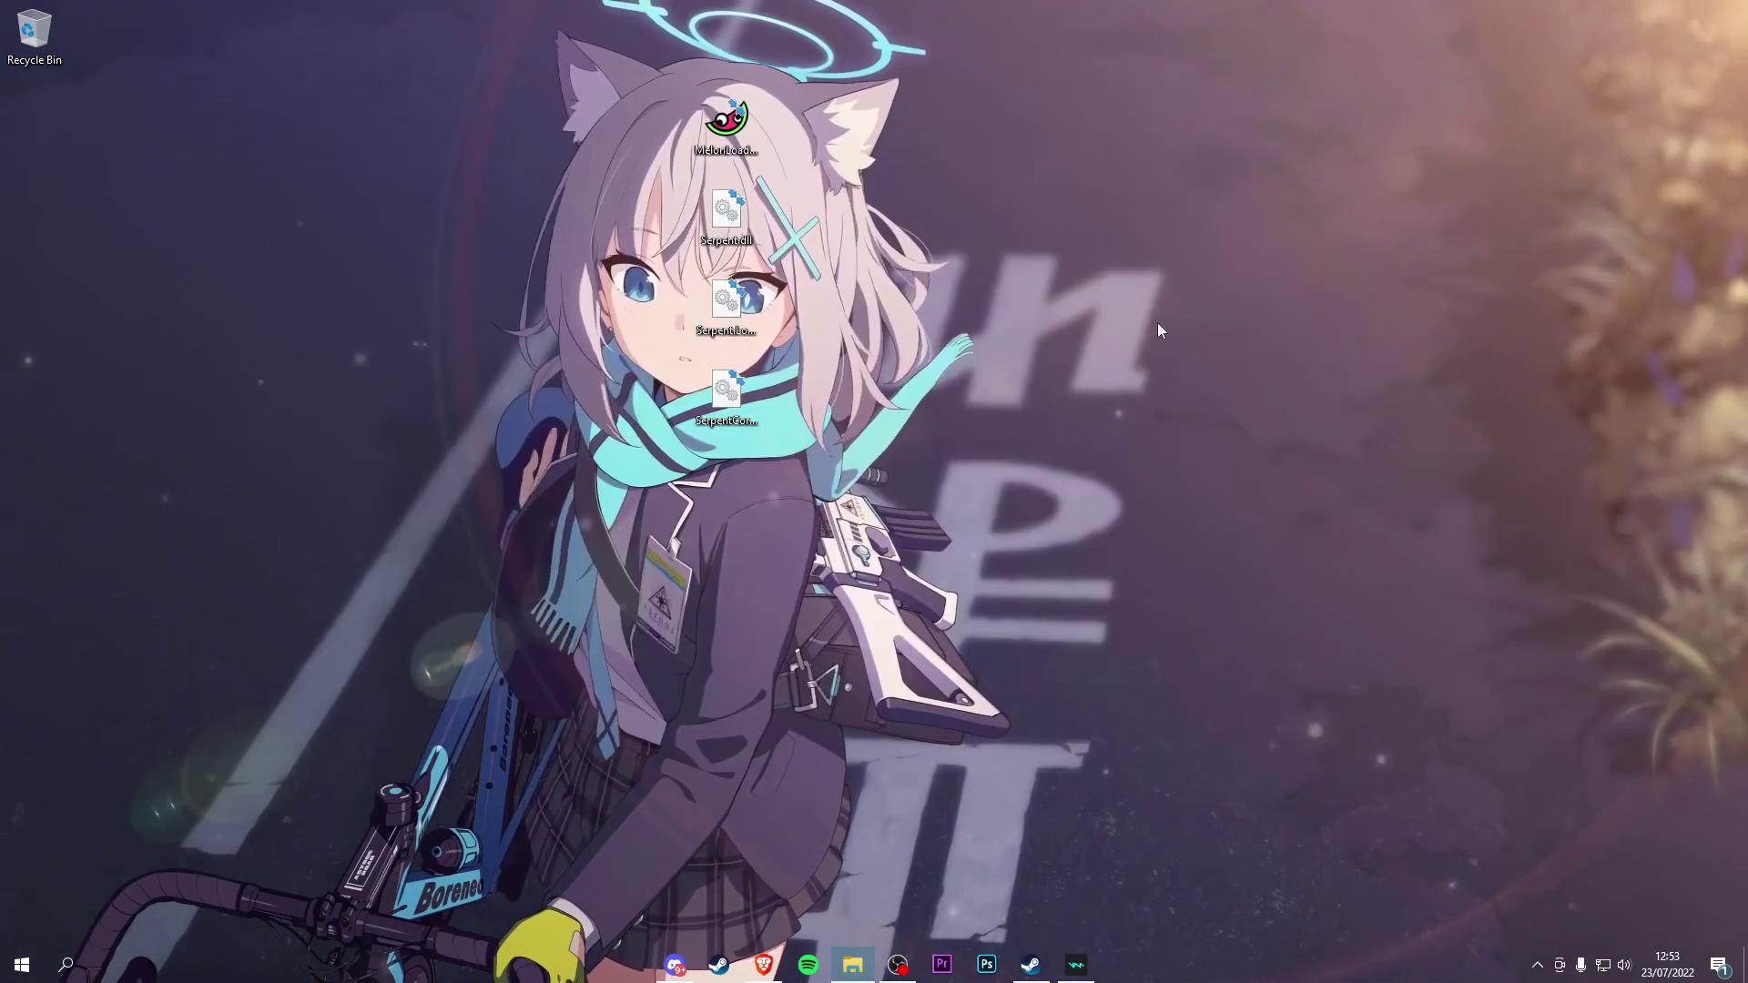
# - Launch VRChat from the Steam library
pyautogui.click(1044, 972)
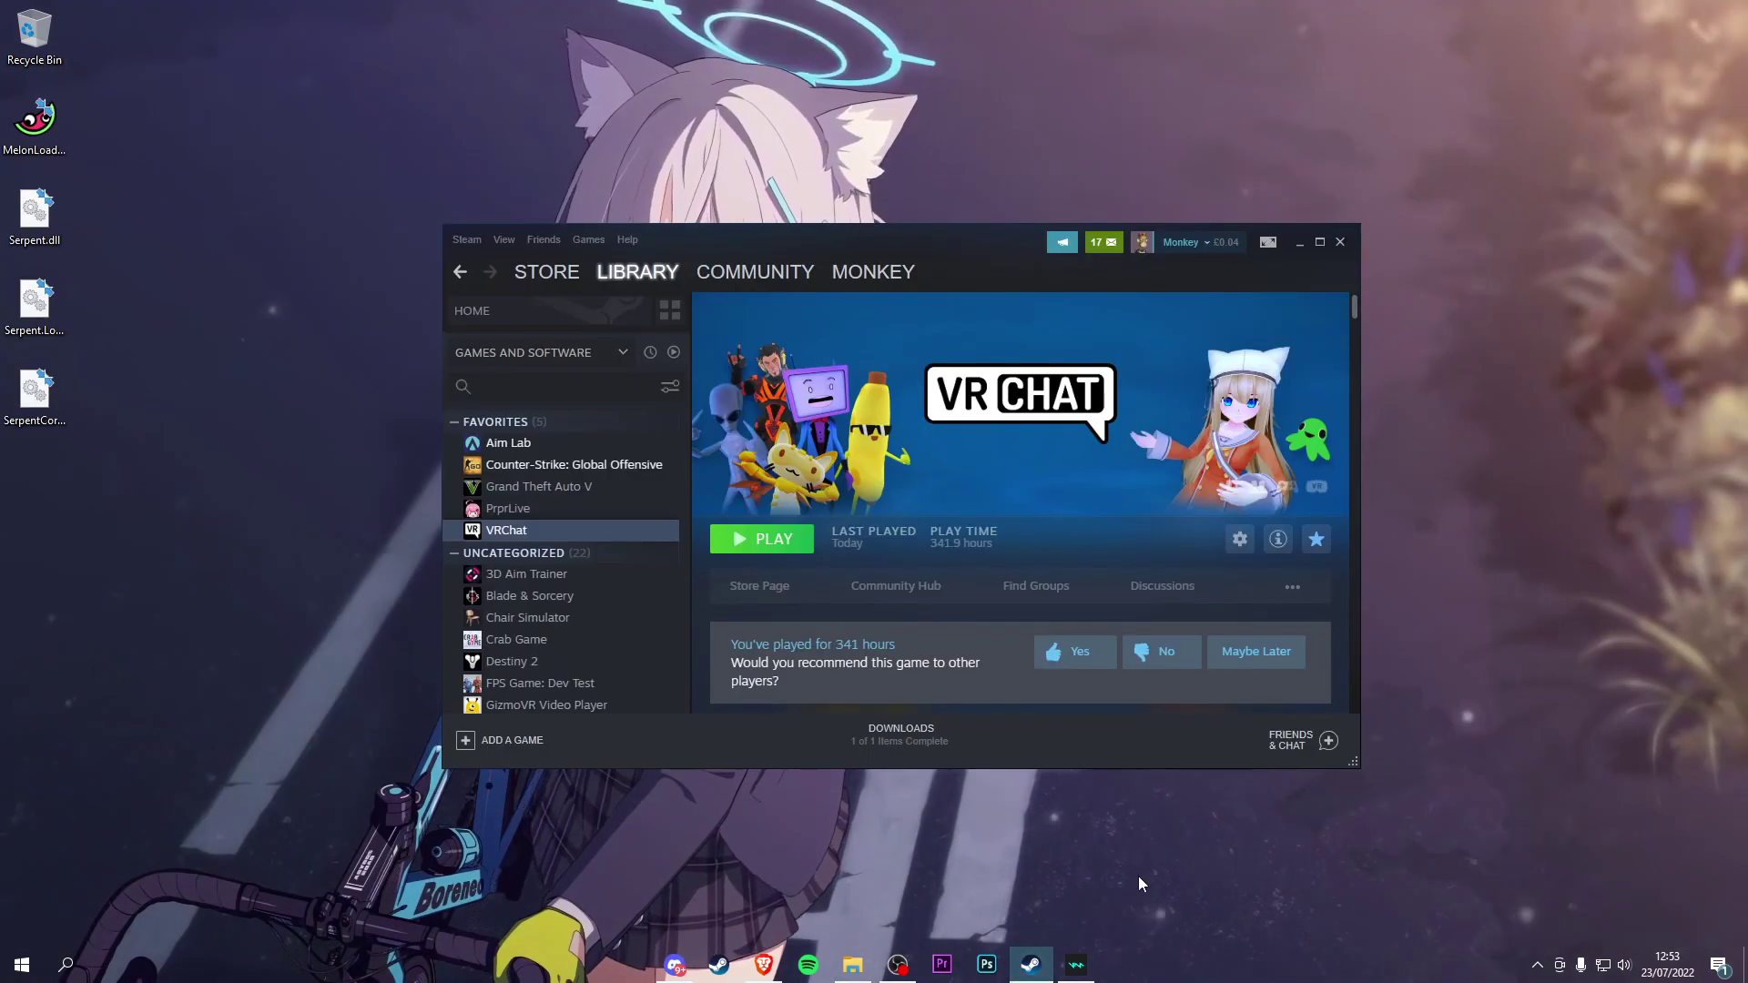
pyautogui.click(762, 539)
pyautogui.click(815, 535)
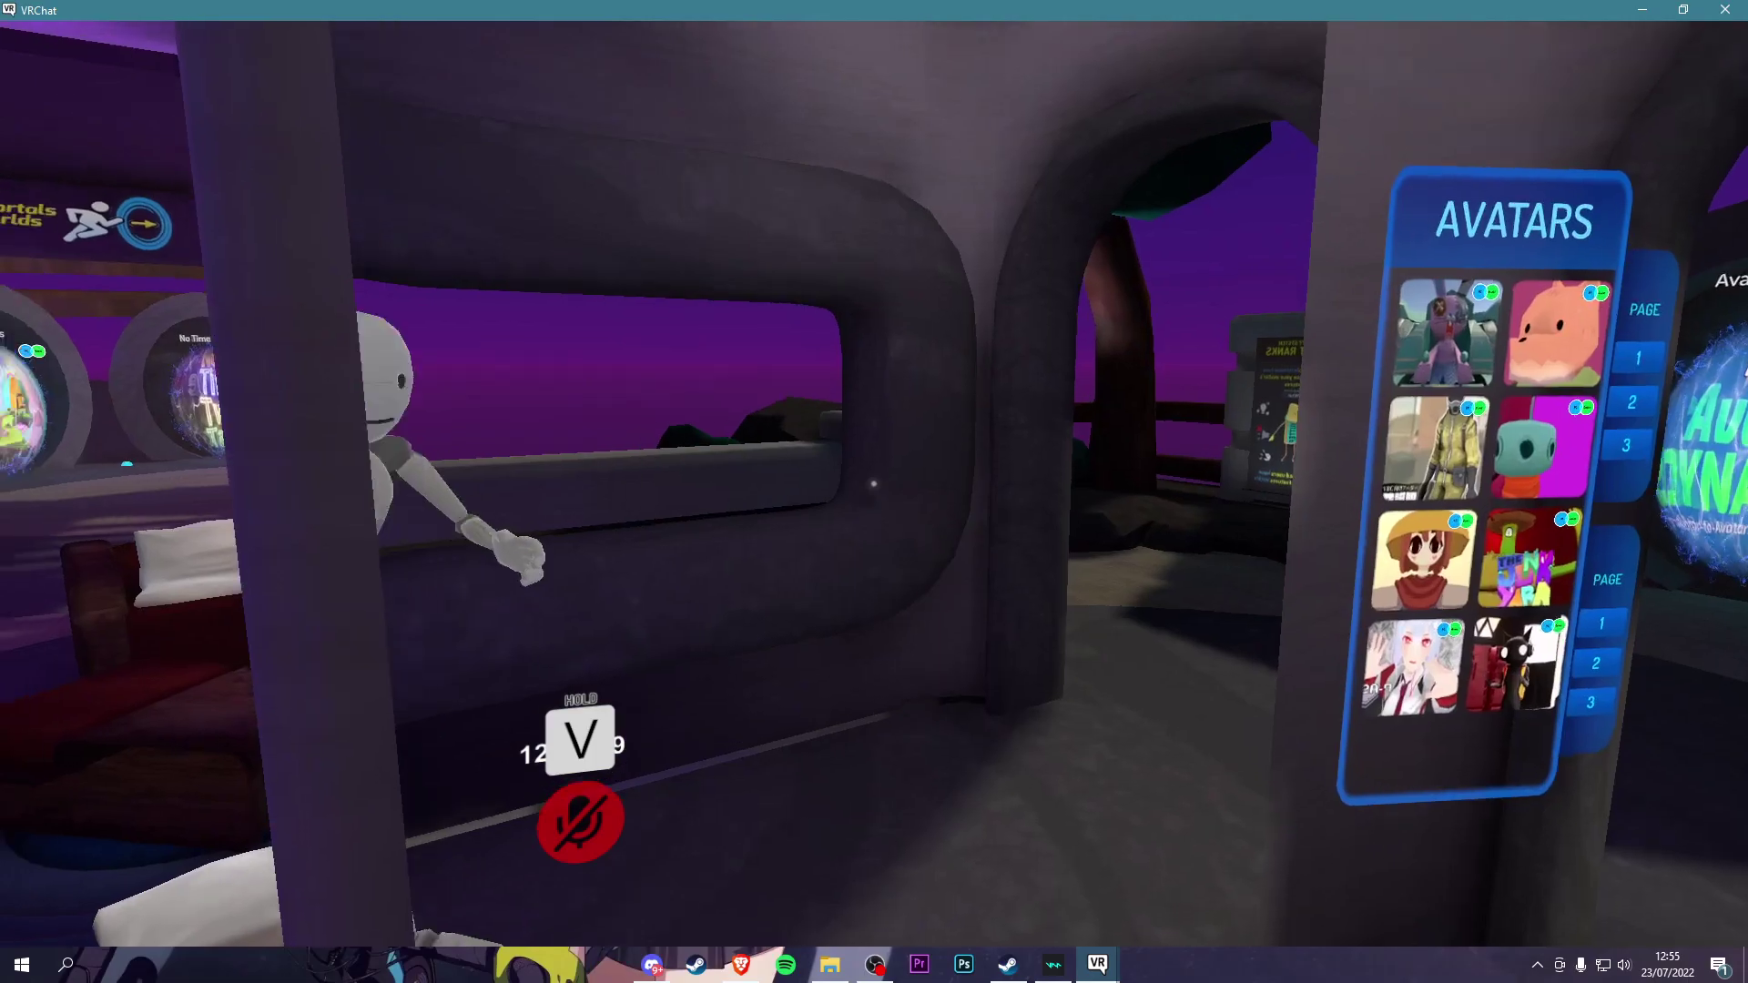
# - Open the Serpent mod menu from VRChat's quick menu and examine its Movement options
pyautogui.press('Escape')
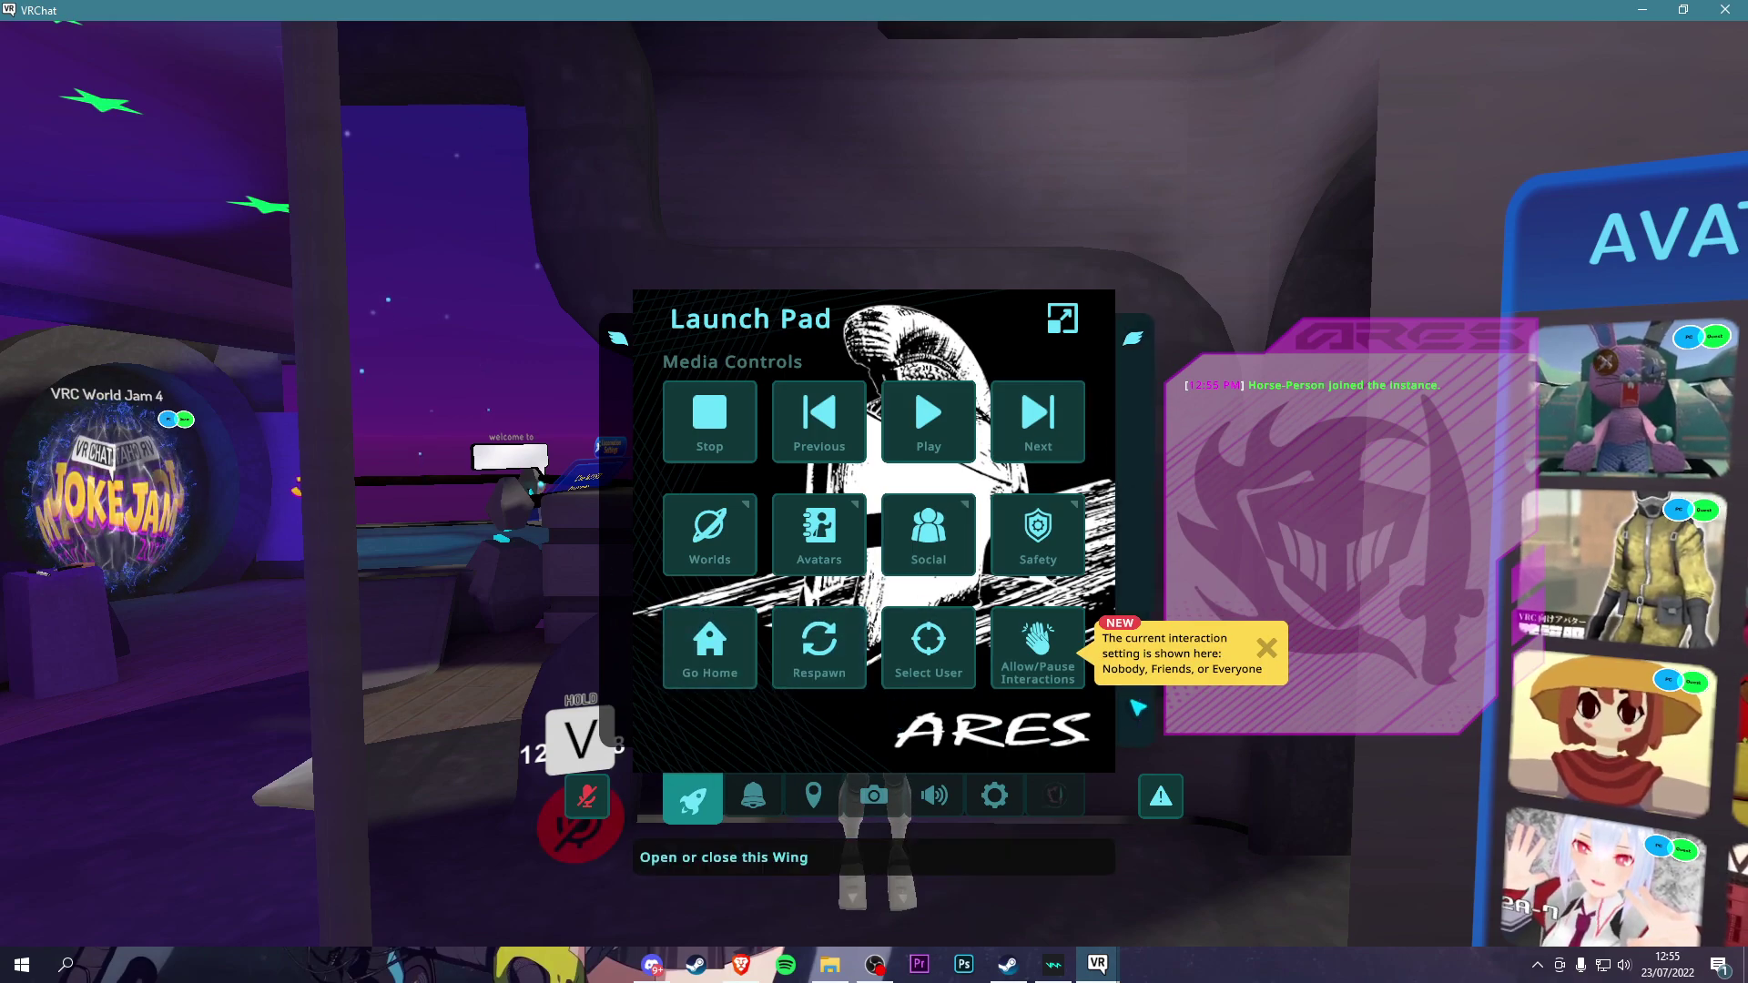
pyautogui.click(1051, 809)
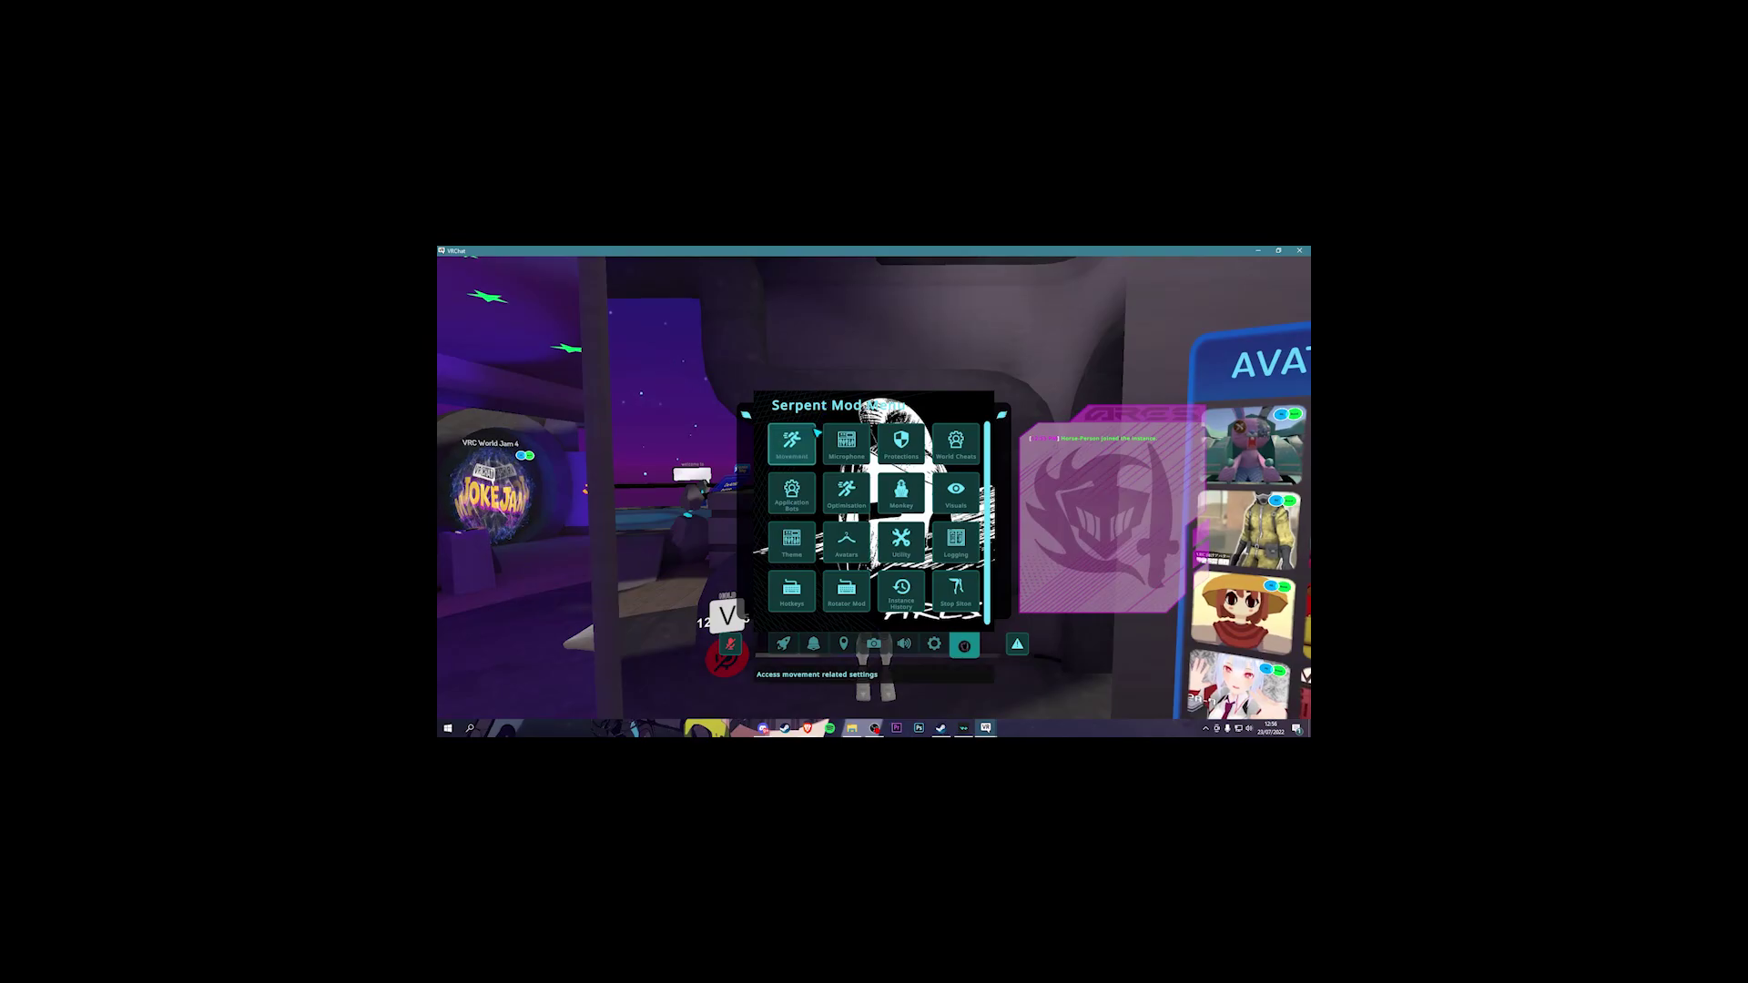
pyautogui.click(813, 435)
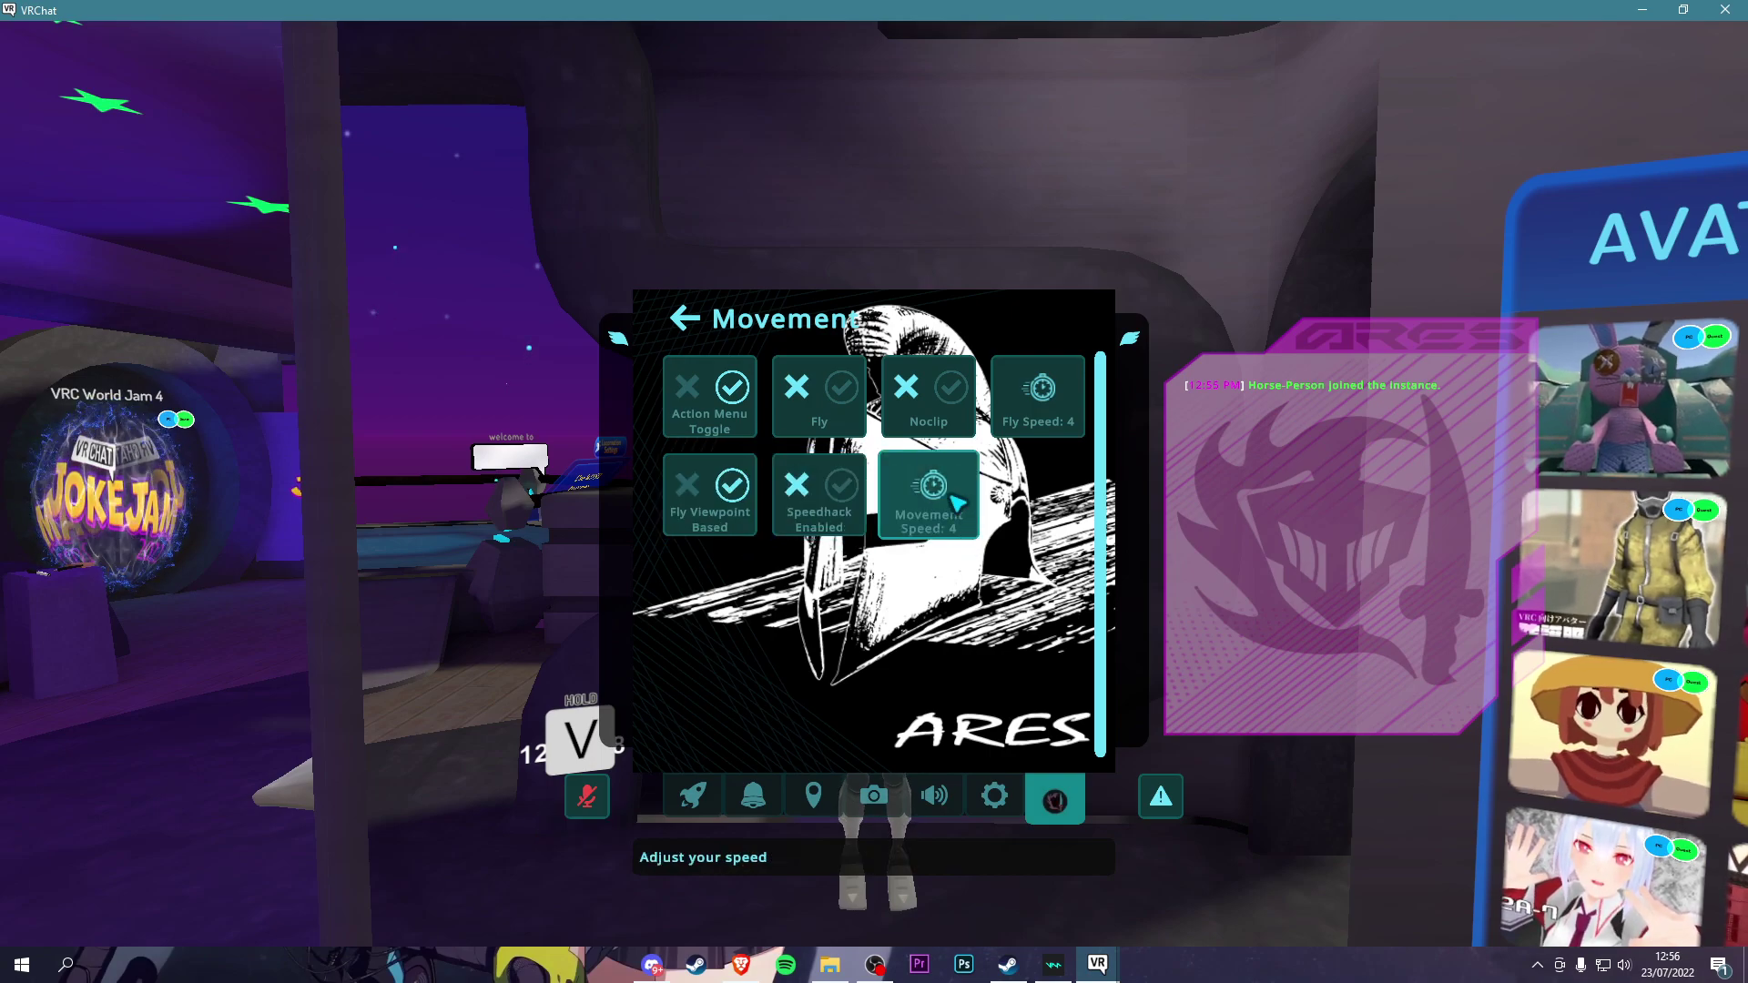
pyautogui.click(685, 318)
# - Examine the Protections options of the mod menu, including Anti-Crash and Avatar Hider
pyautogui.click(819, 397)
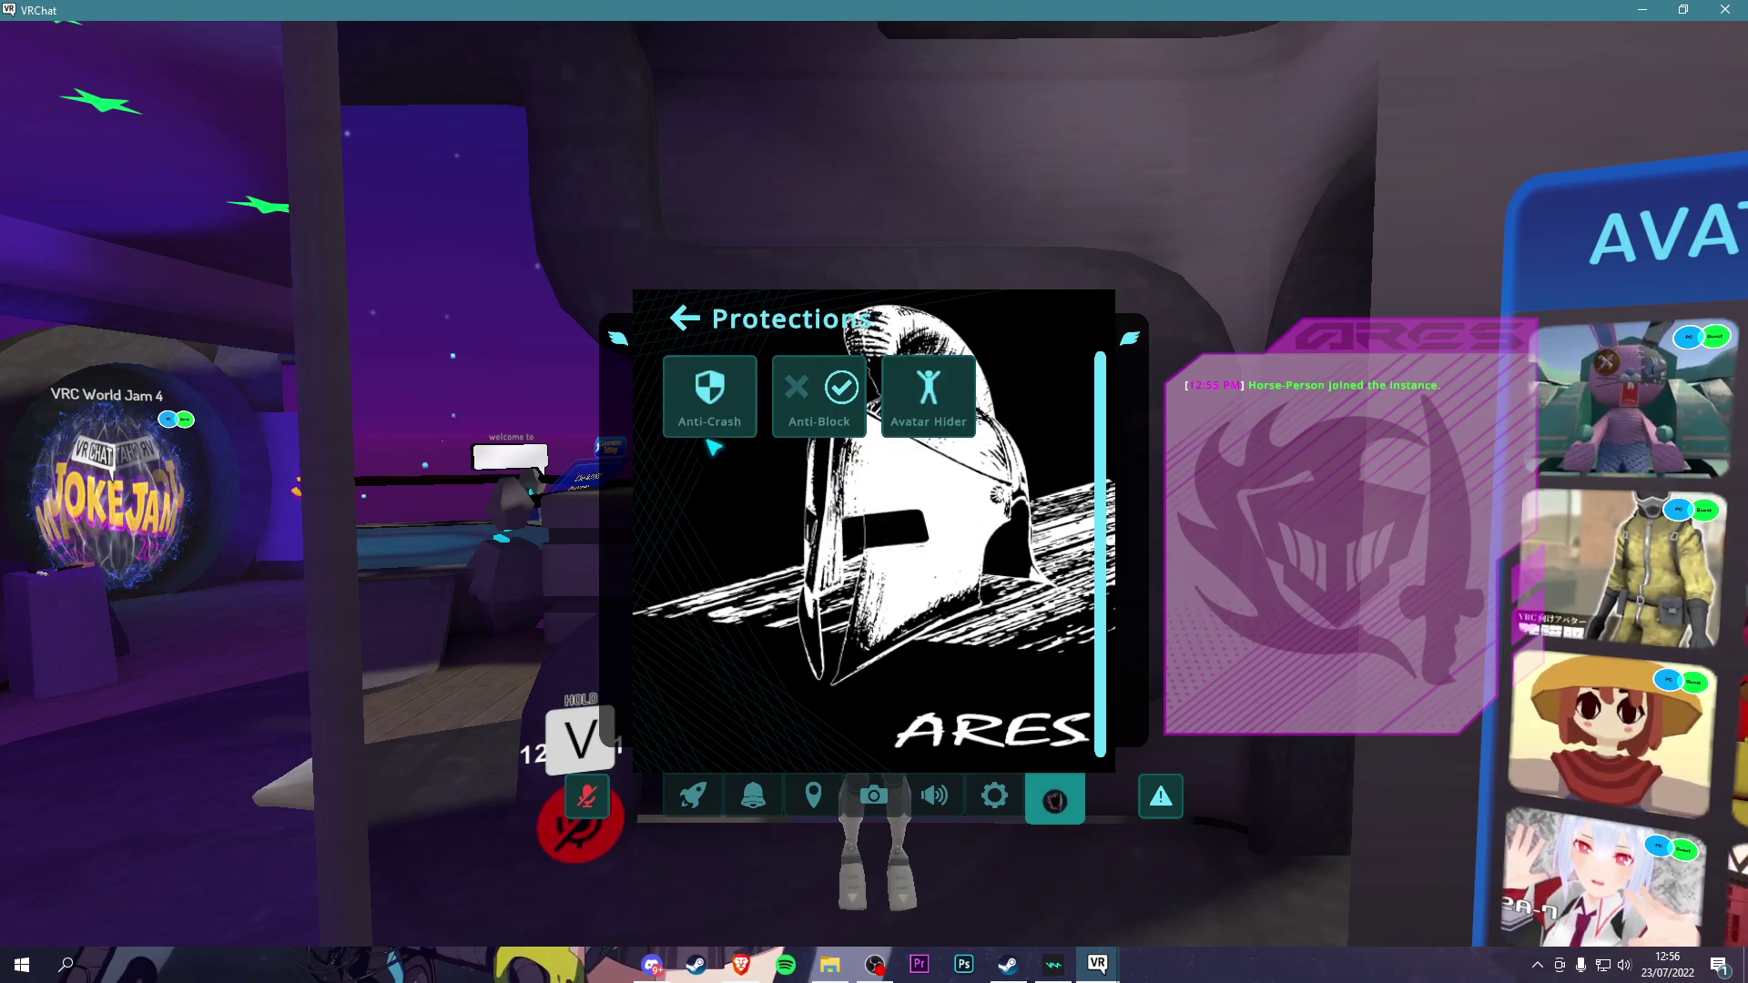
pyautogui.click(711, 426)
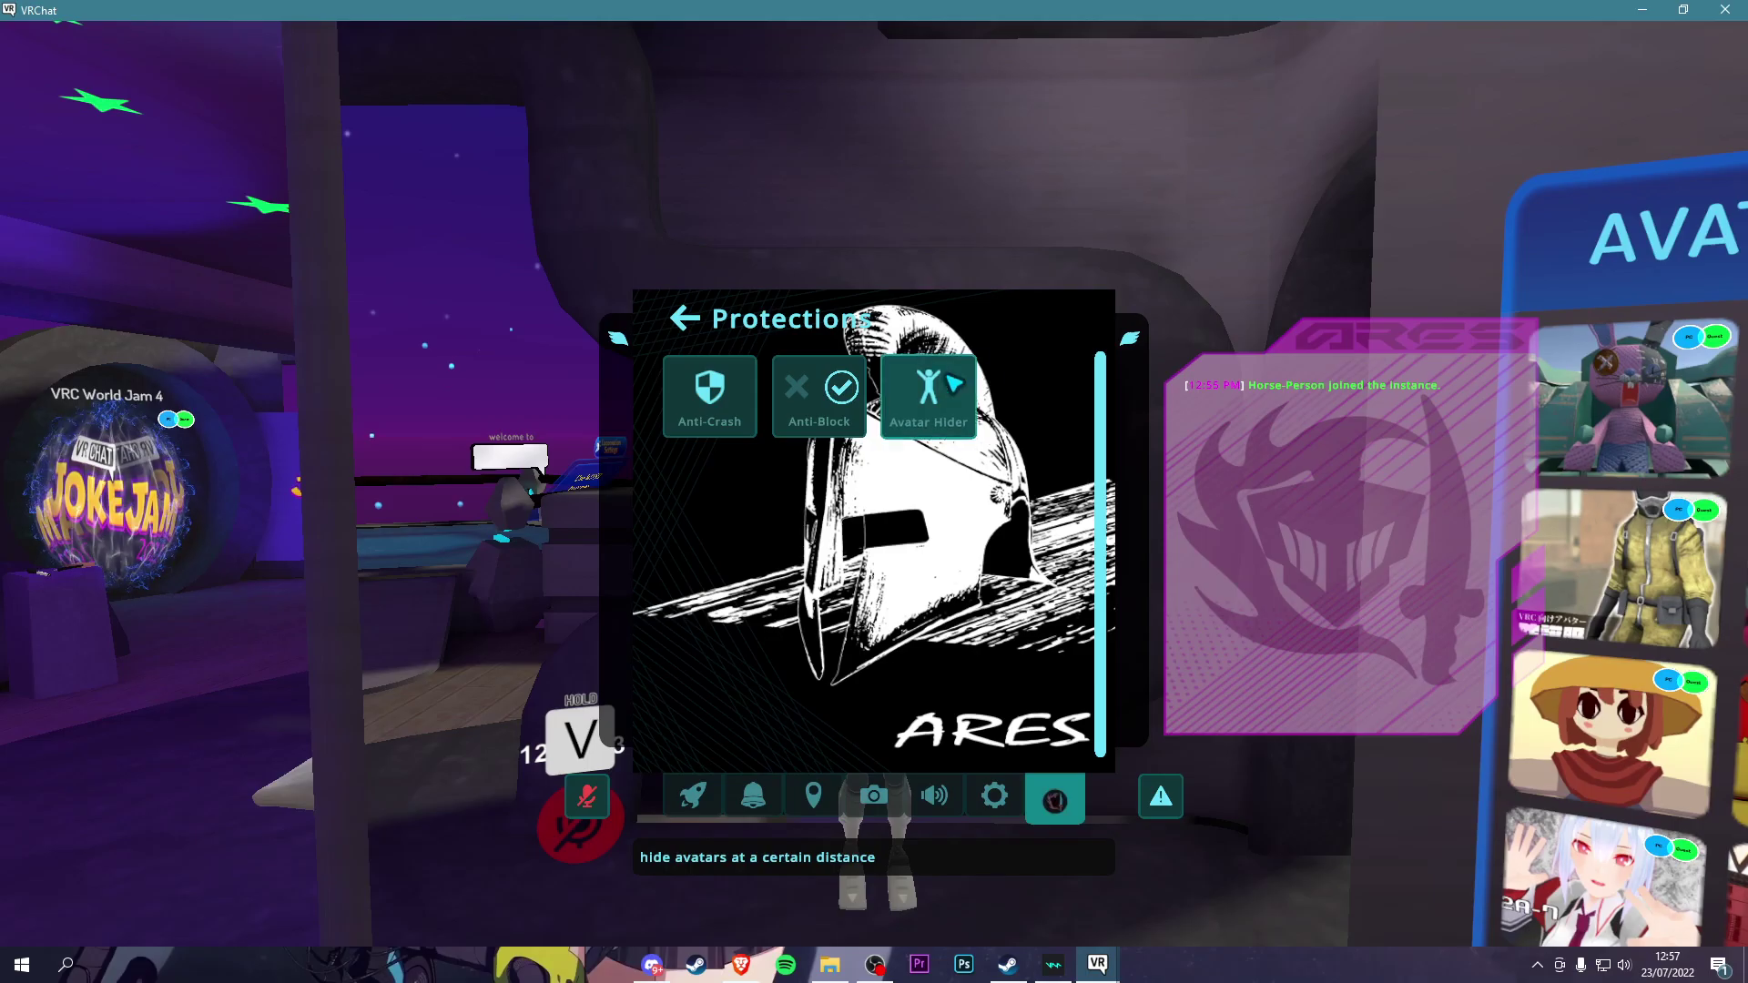
pyautogui.click(674, 319)
# - Examine the World Cheats, Application Bots and Performance options of the mod menu
pyautogui.click(680, 423)
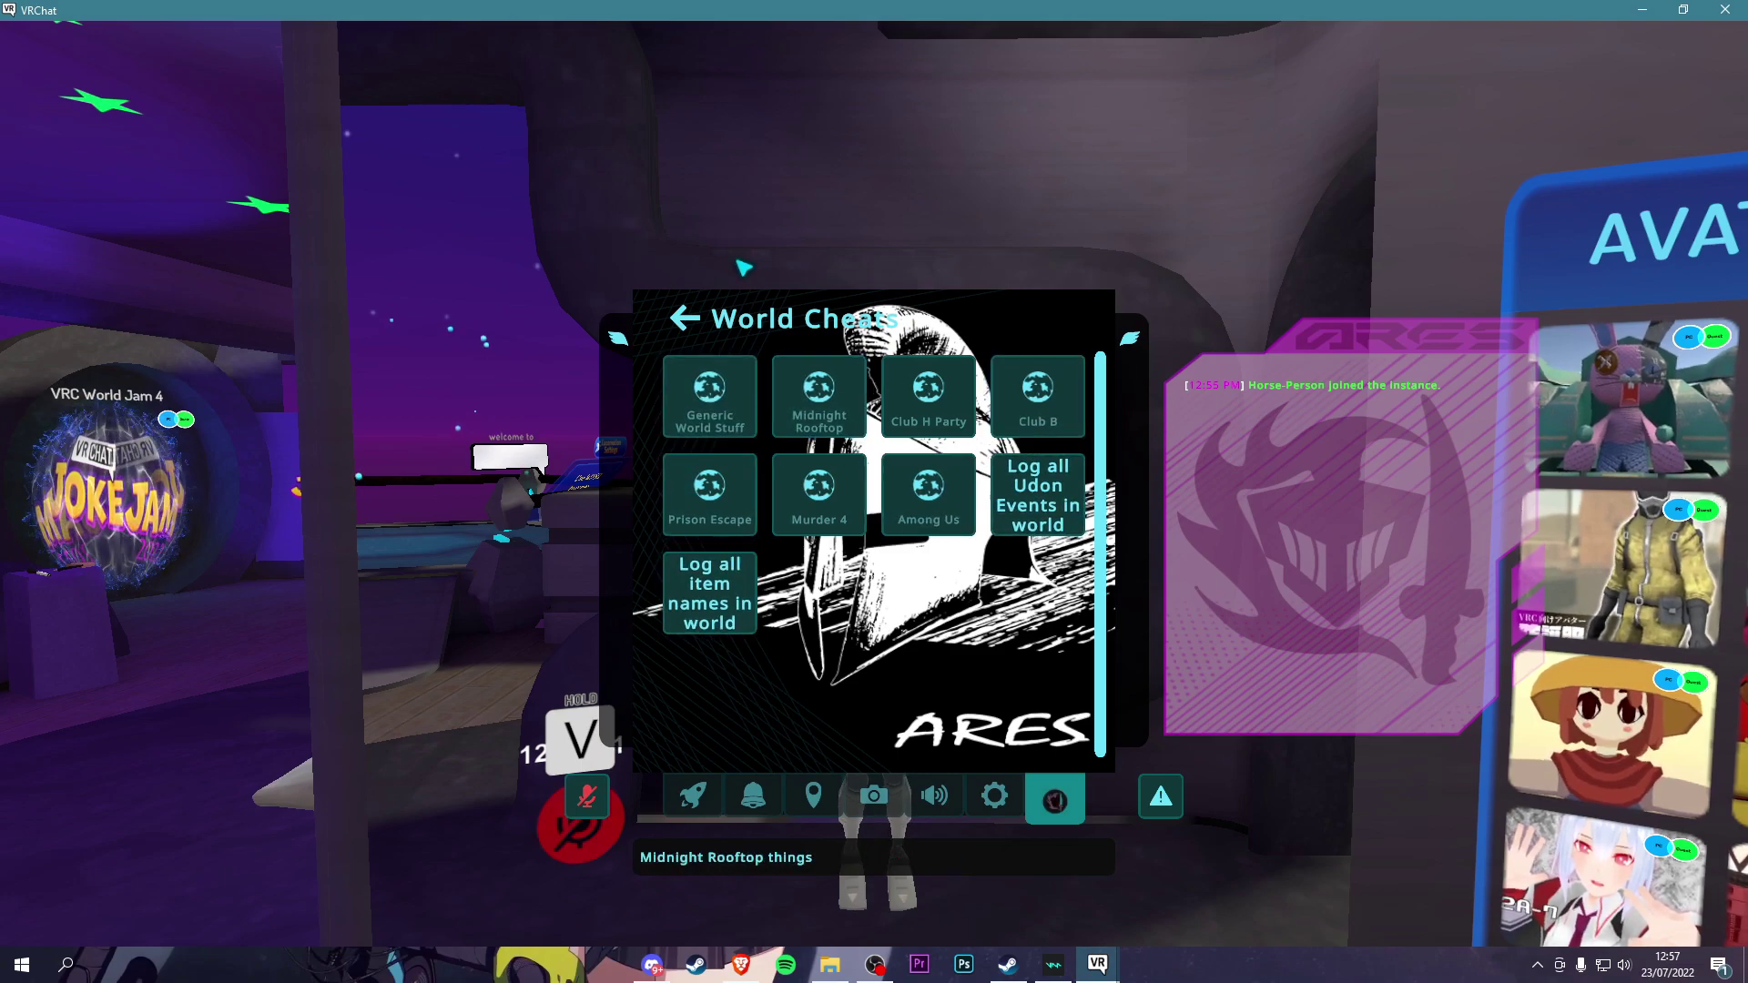
pyautogui.click(685, 328)
pyautogui.click(723, 505)
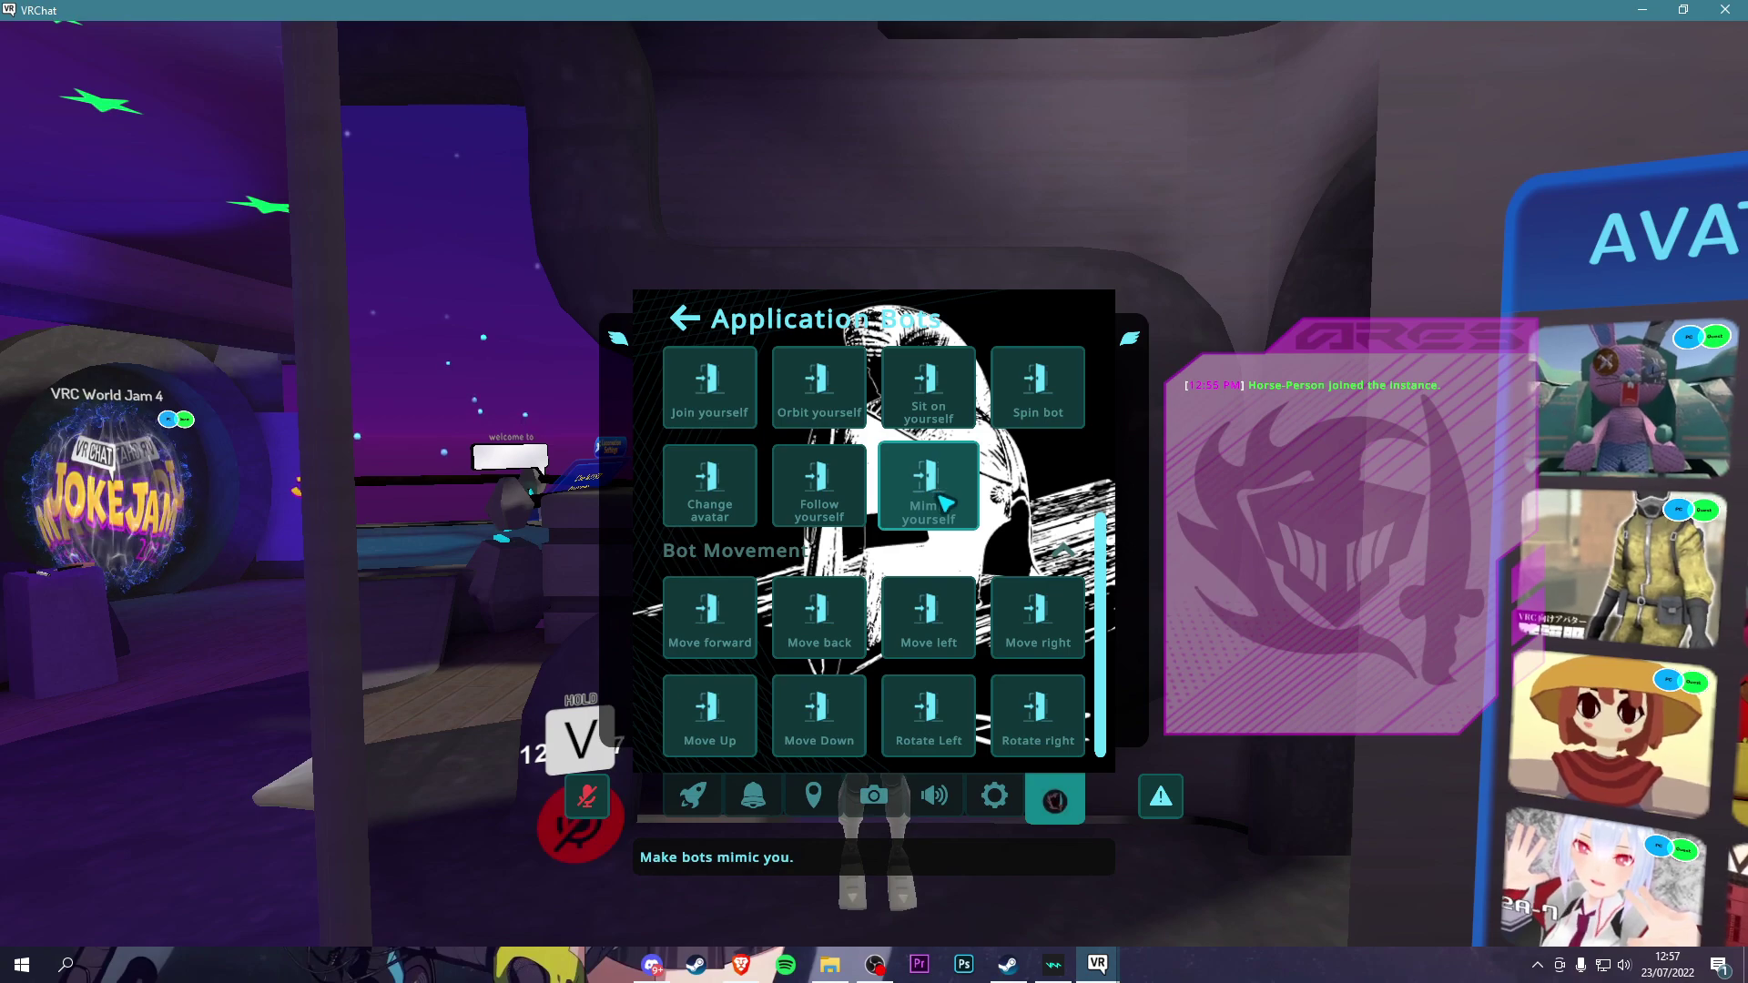
pyautogui.scroll(-5, 945, 503)
pyautogui.scroll(5, 710, 487)
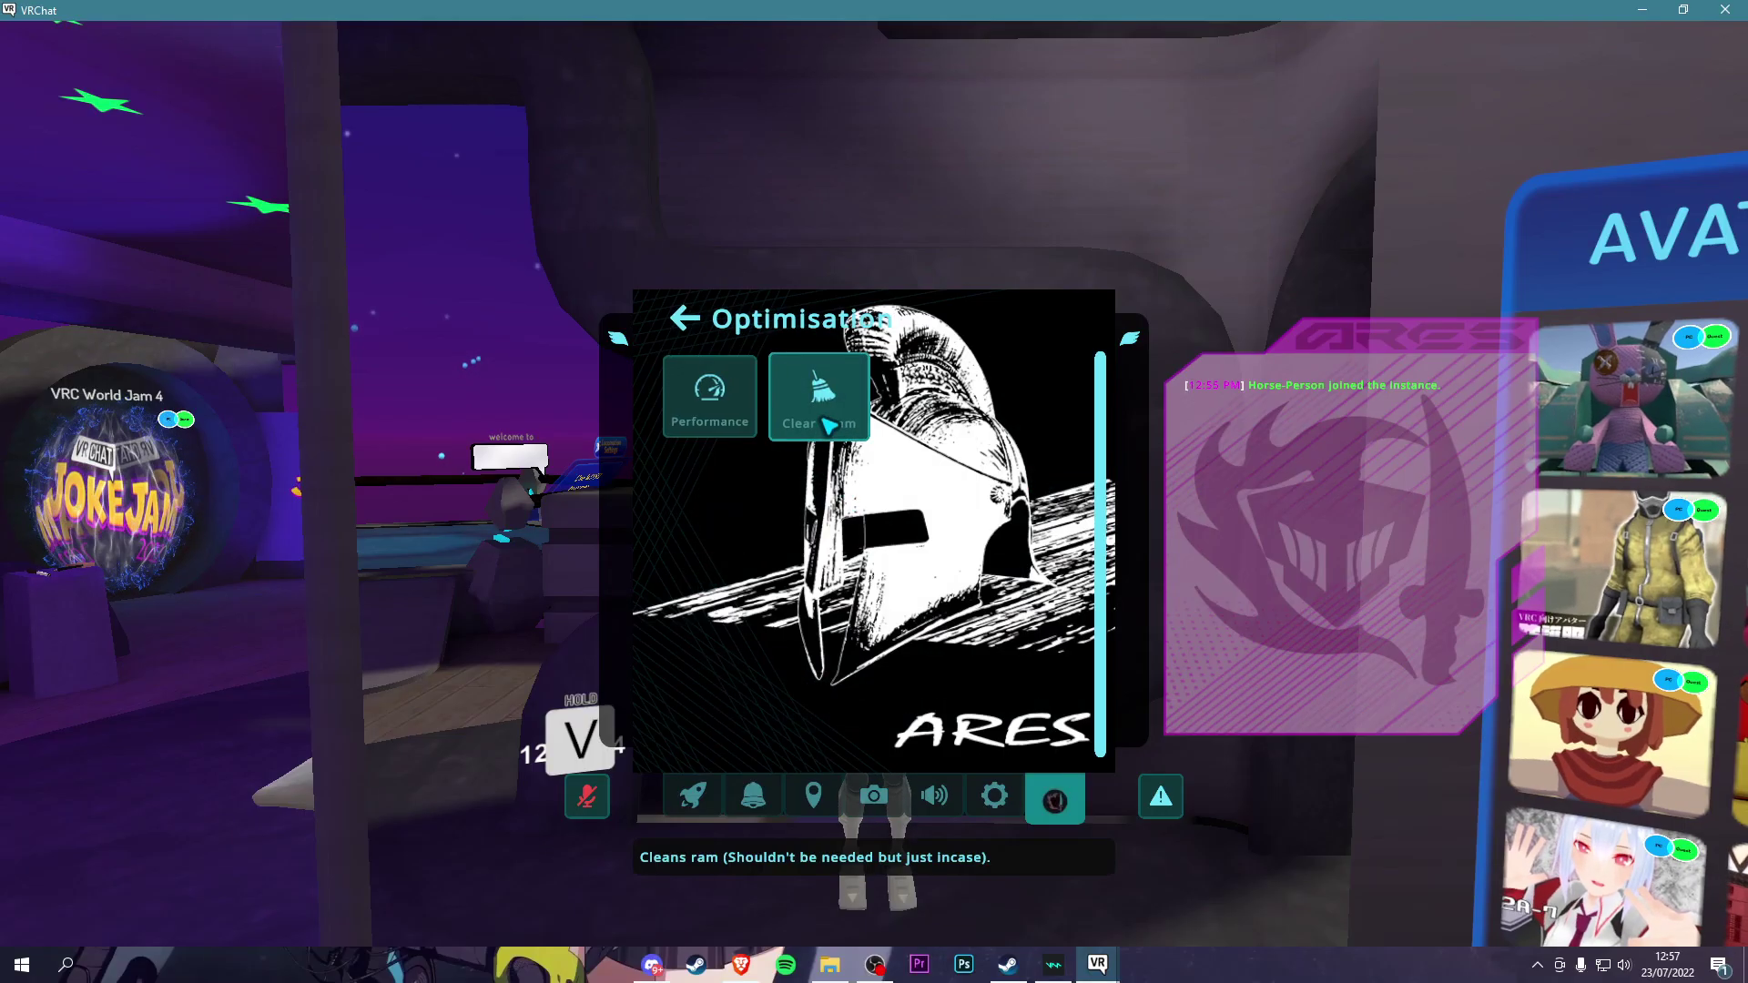
pyautogui.click(736, 413)
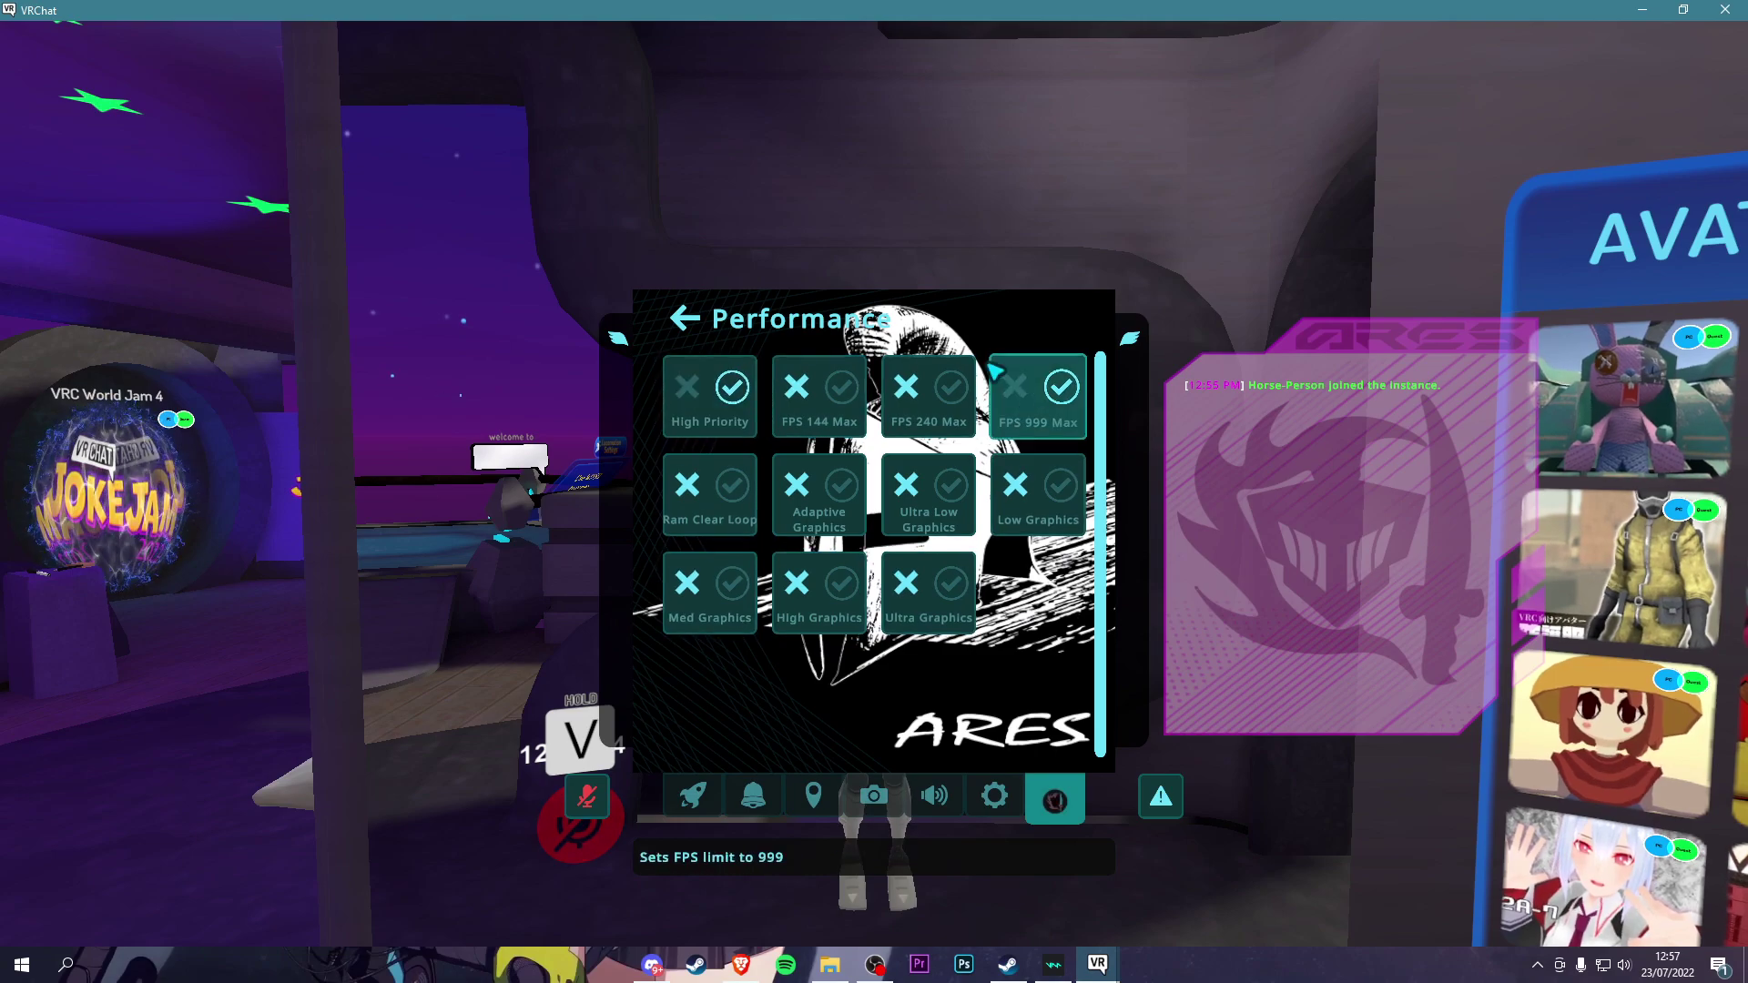
pyautogui.click(702, 315)
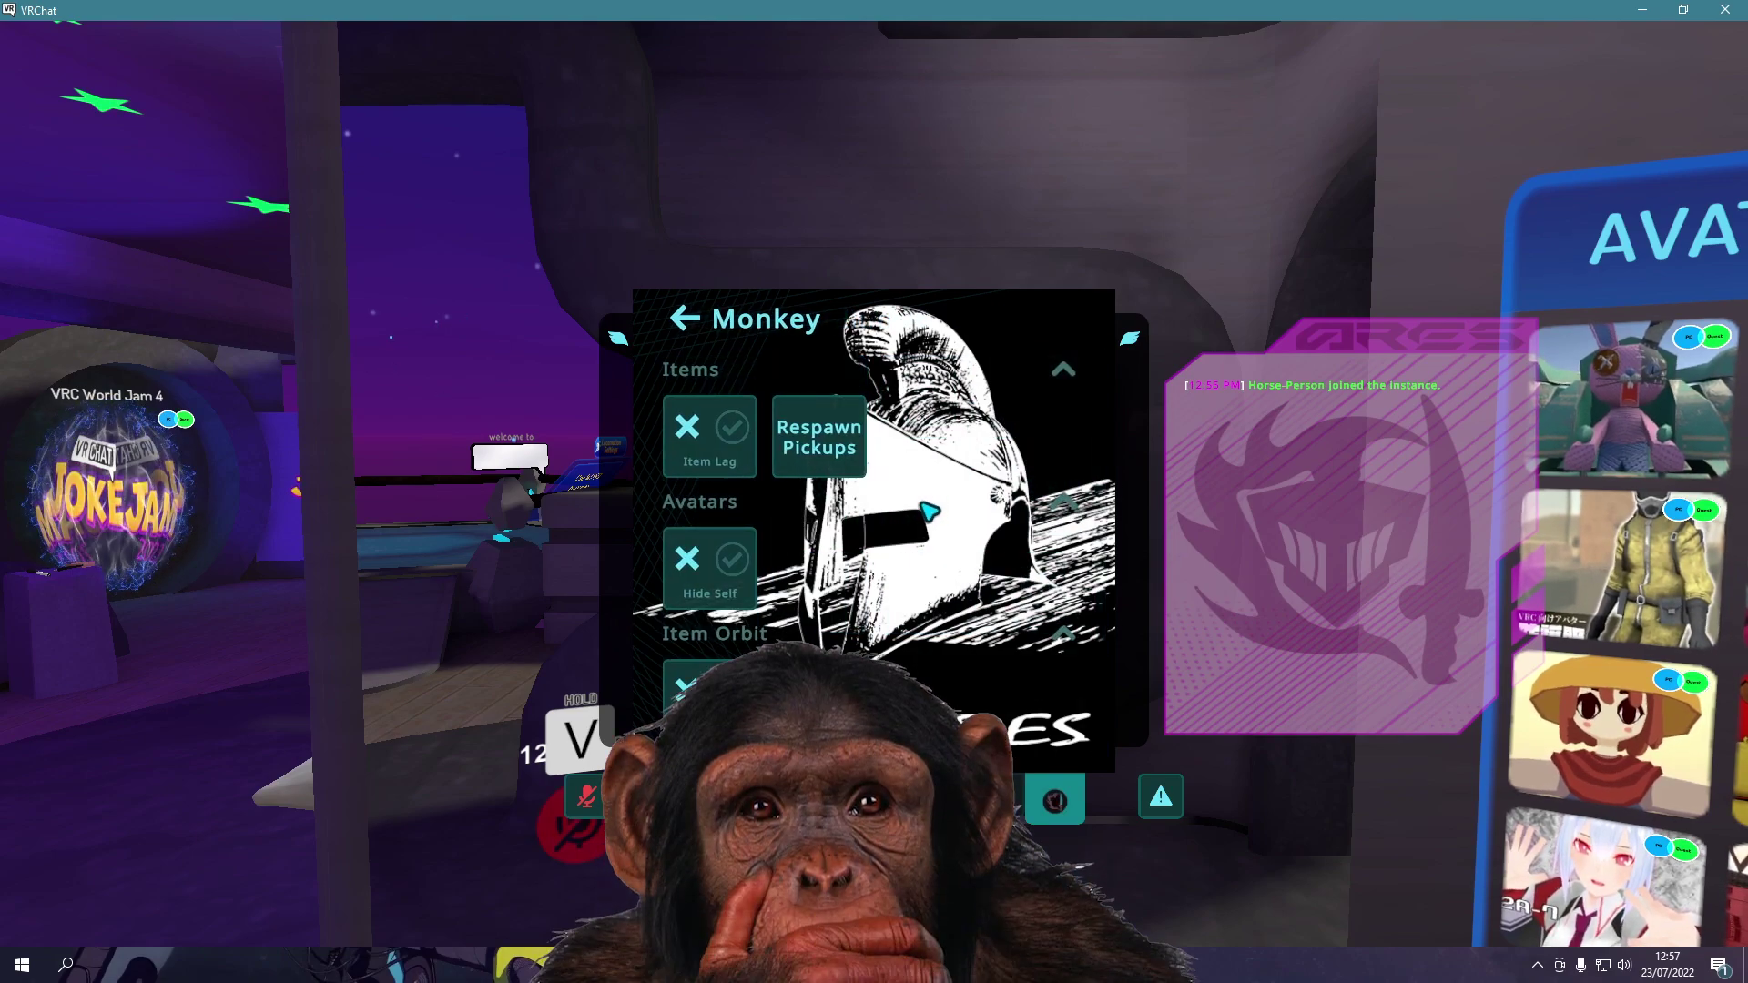
# - Turn on Item Orbit on the Monkey page and examine the Utility options
pyautogui.click(726, 694)
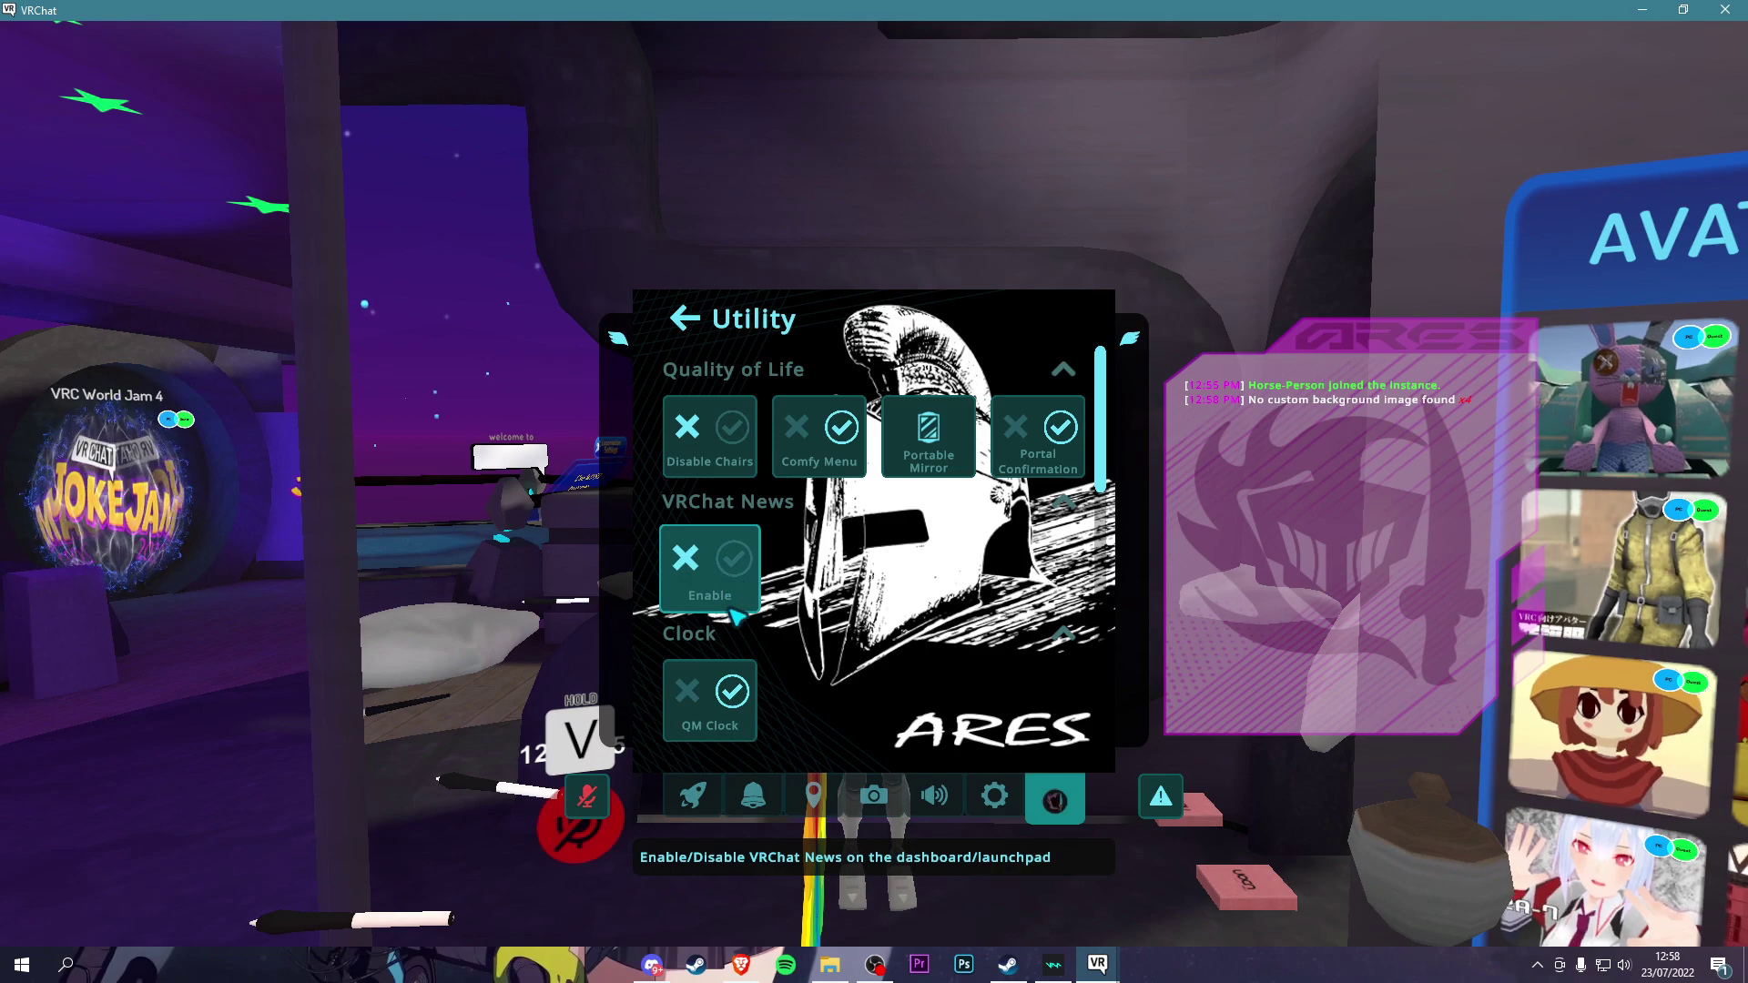
pyautogui.click(685, 320)
pyautogui.click(680, 323)
pyautogui.click(838, 657)
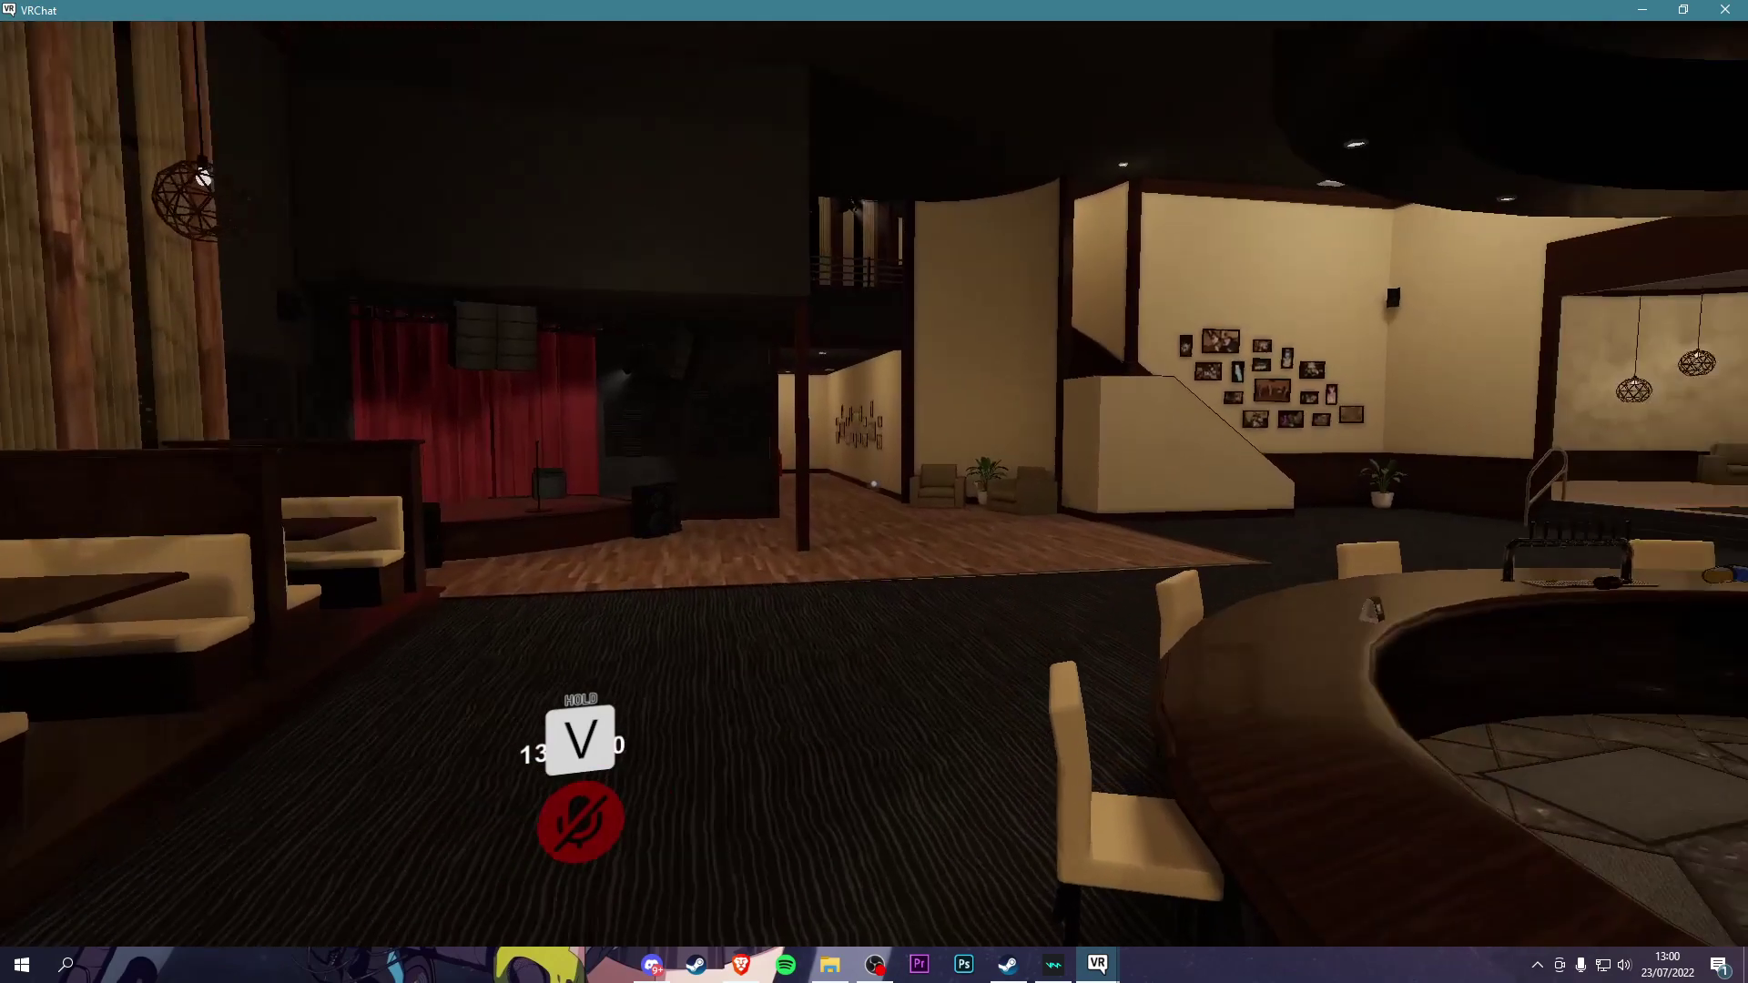
pyautogui.press('w')
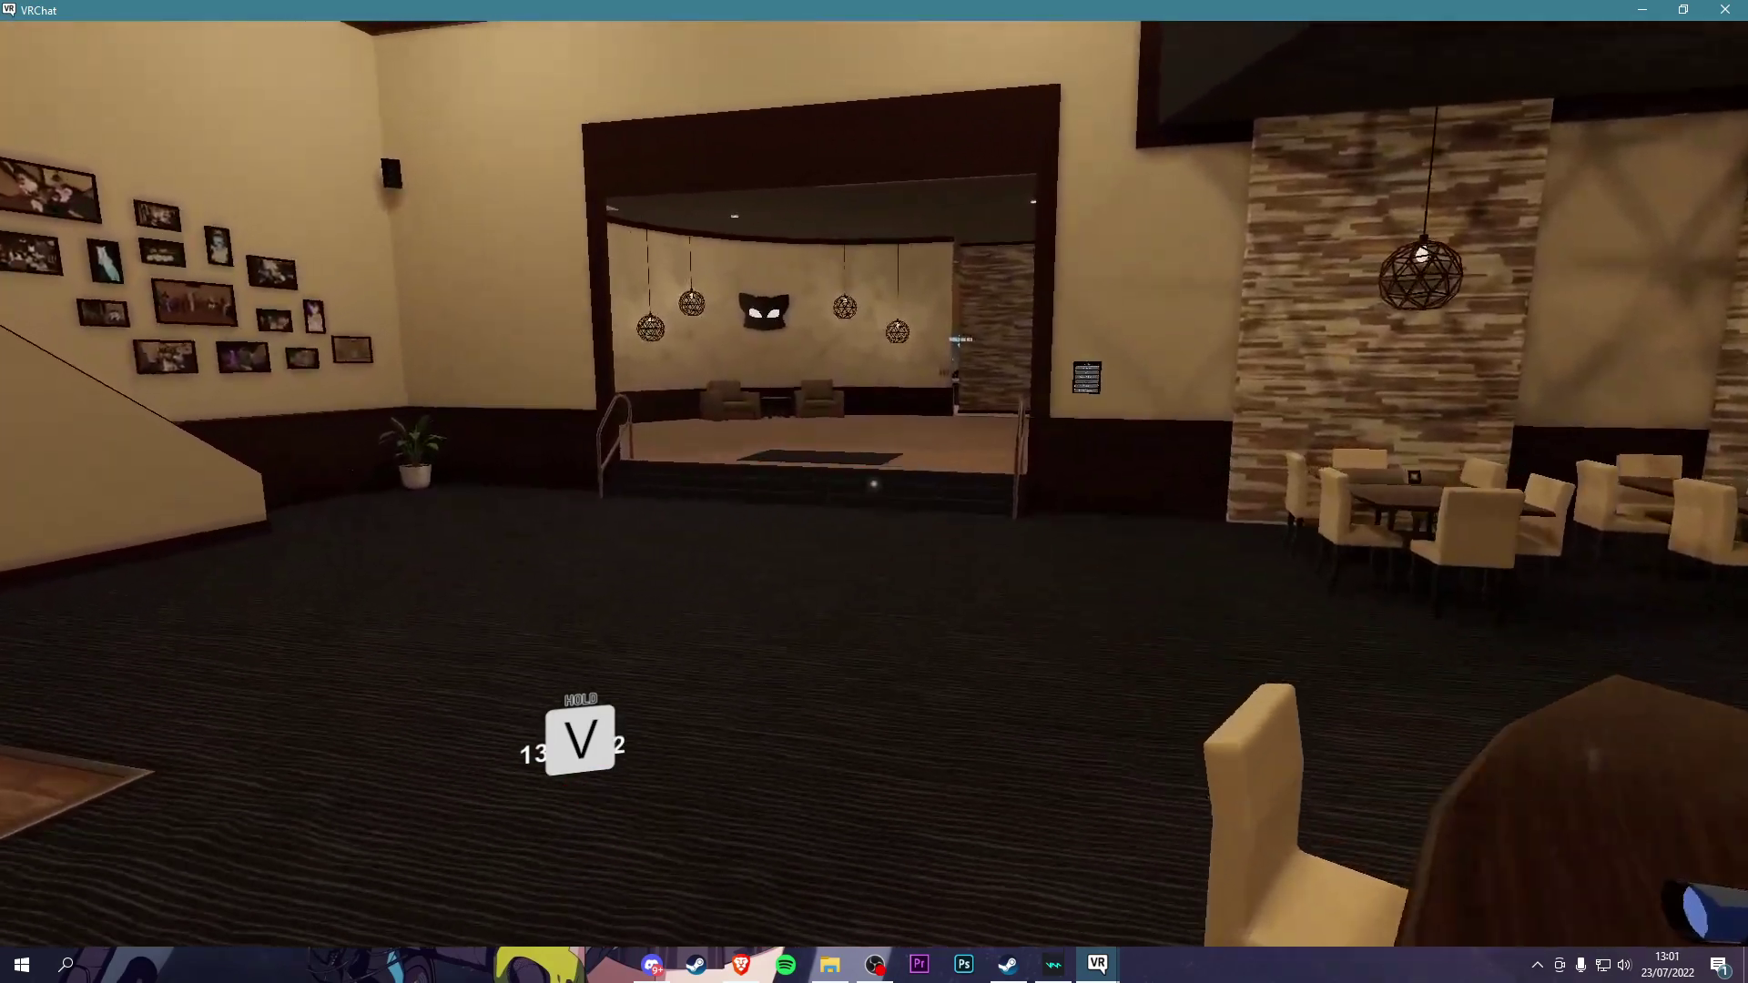
pyautogui.press('w')
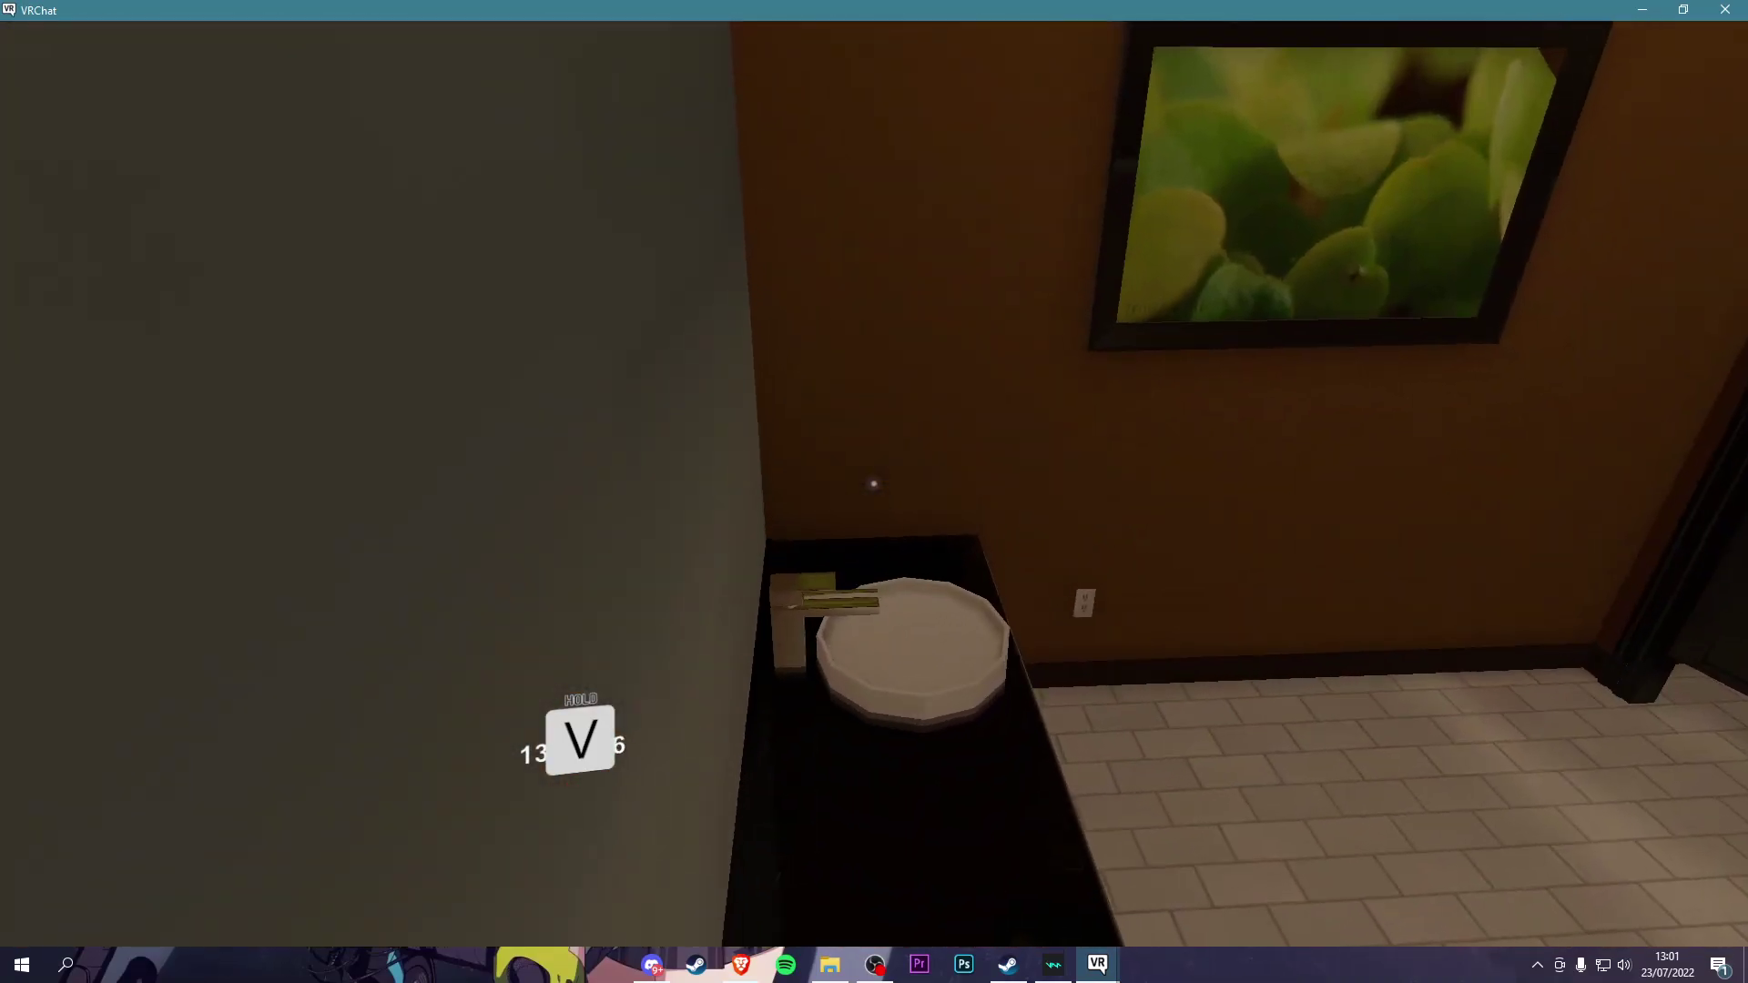
pyautogui.press('w')
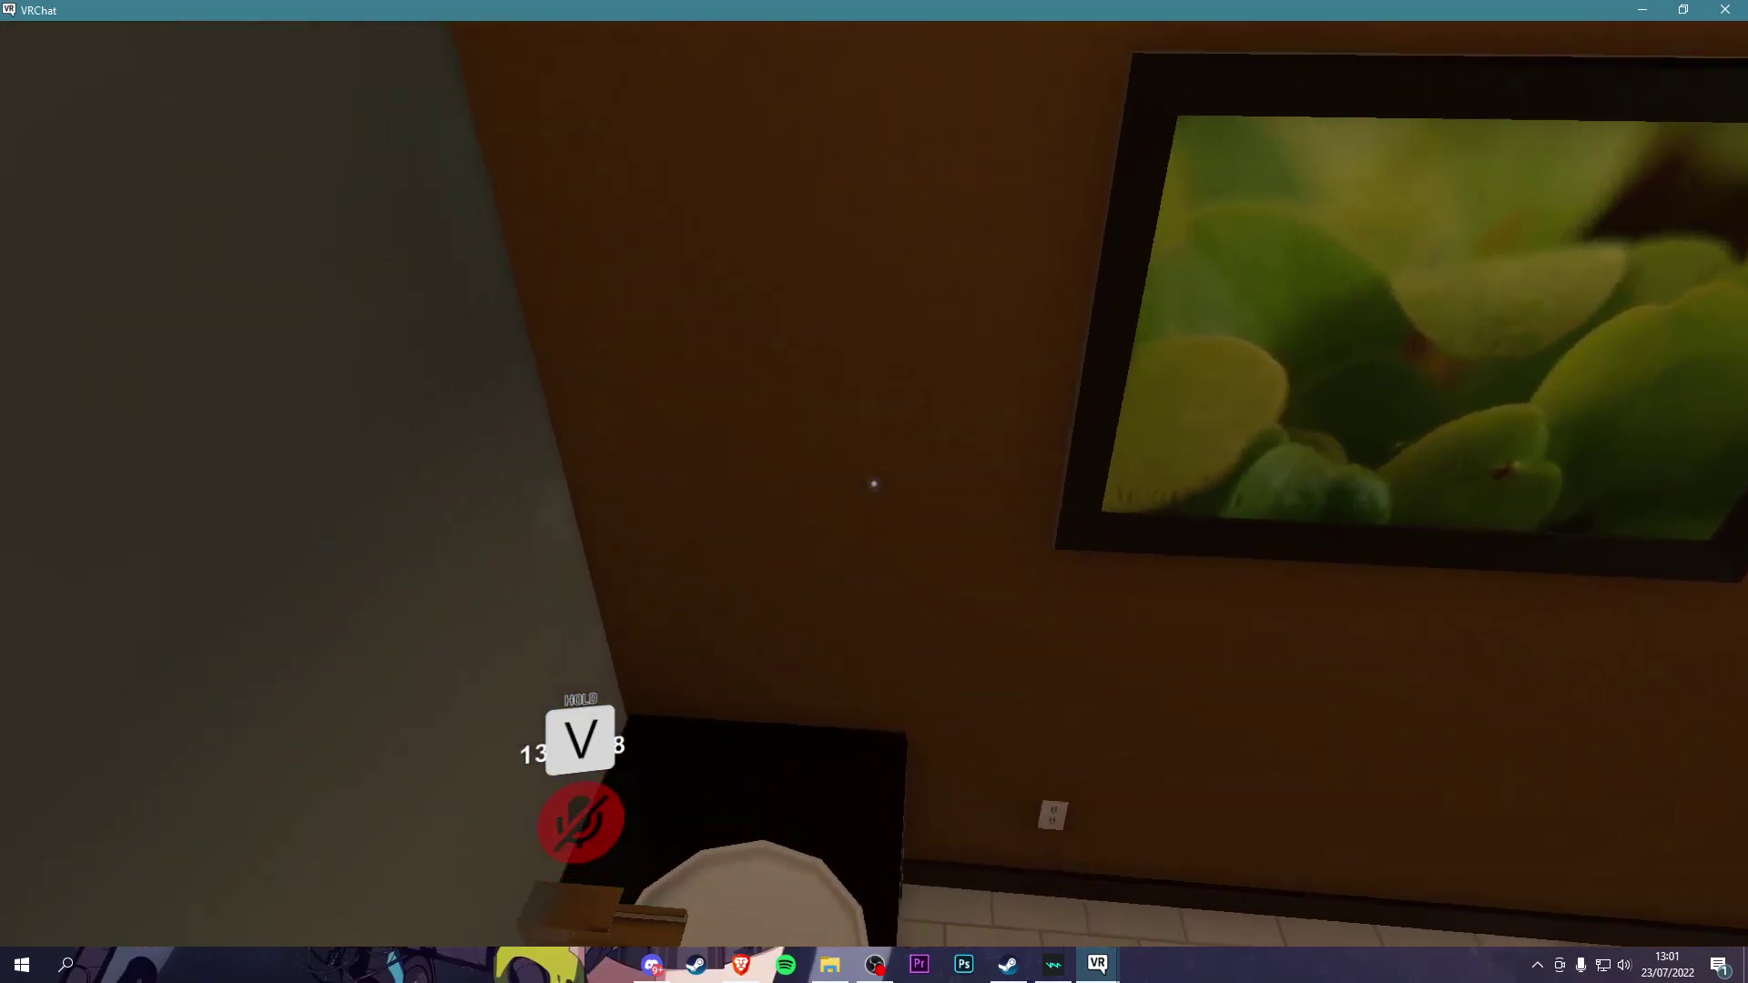
pyautogui.press('w')
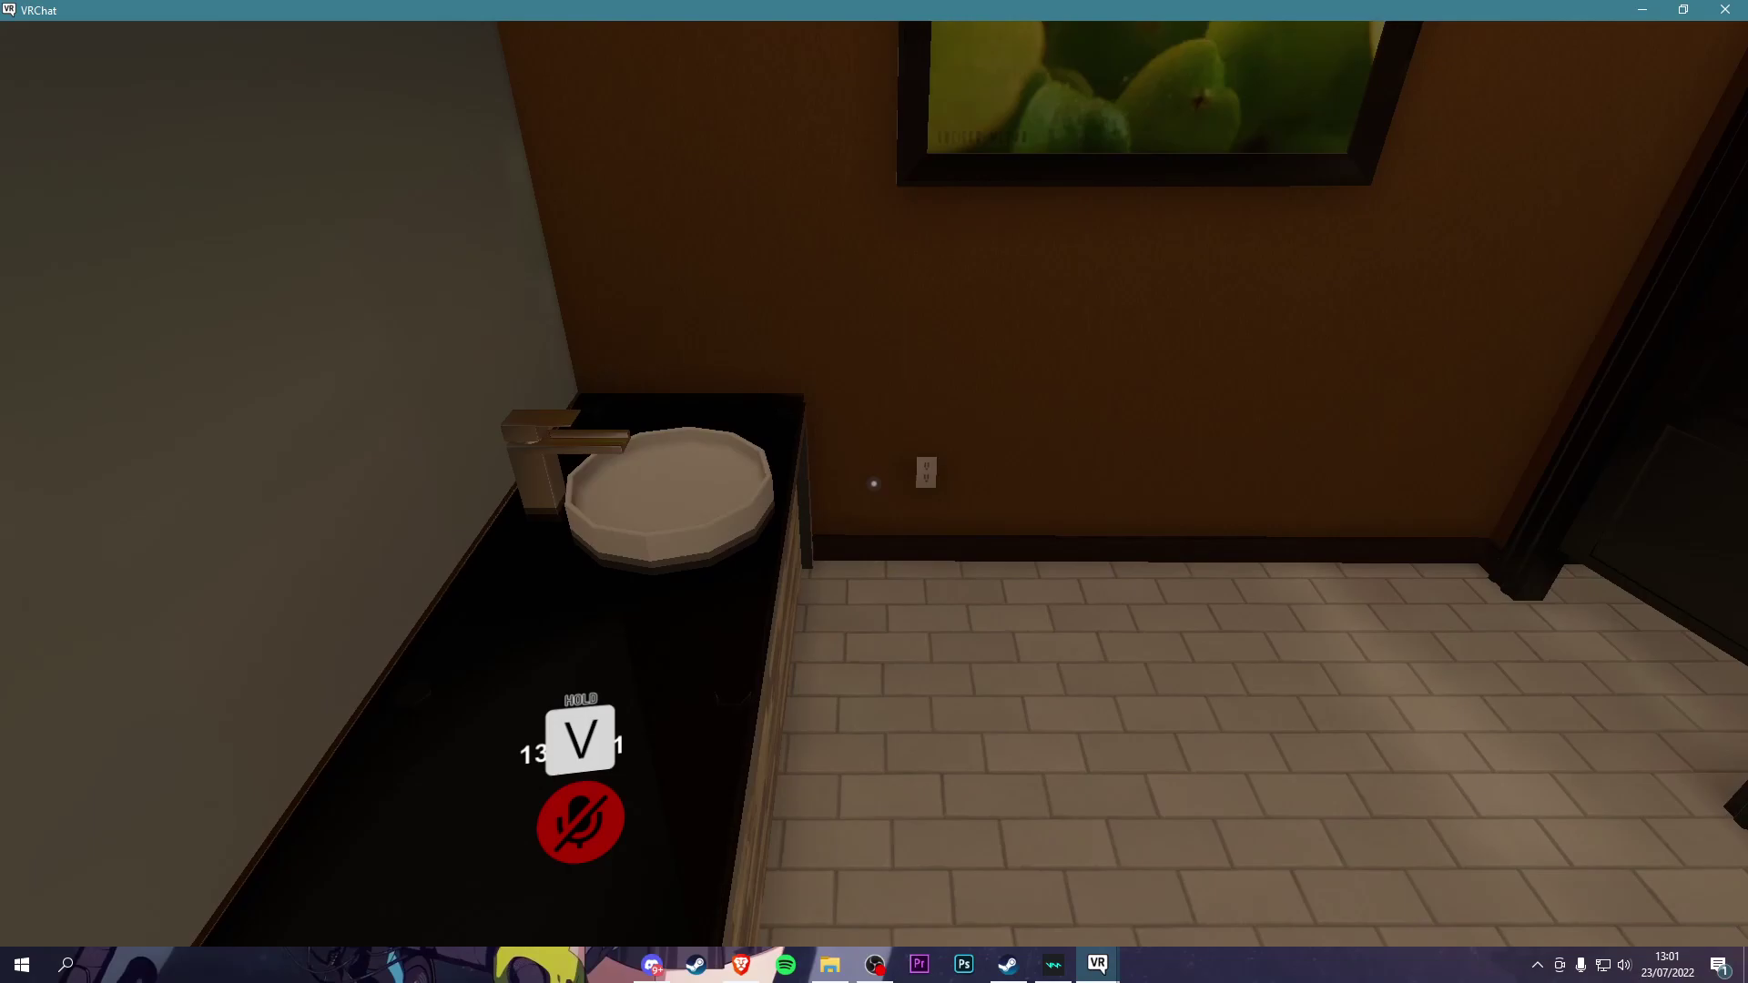
pyautogui.press('w')
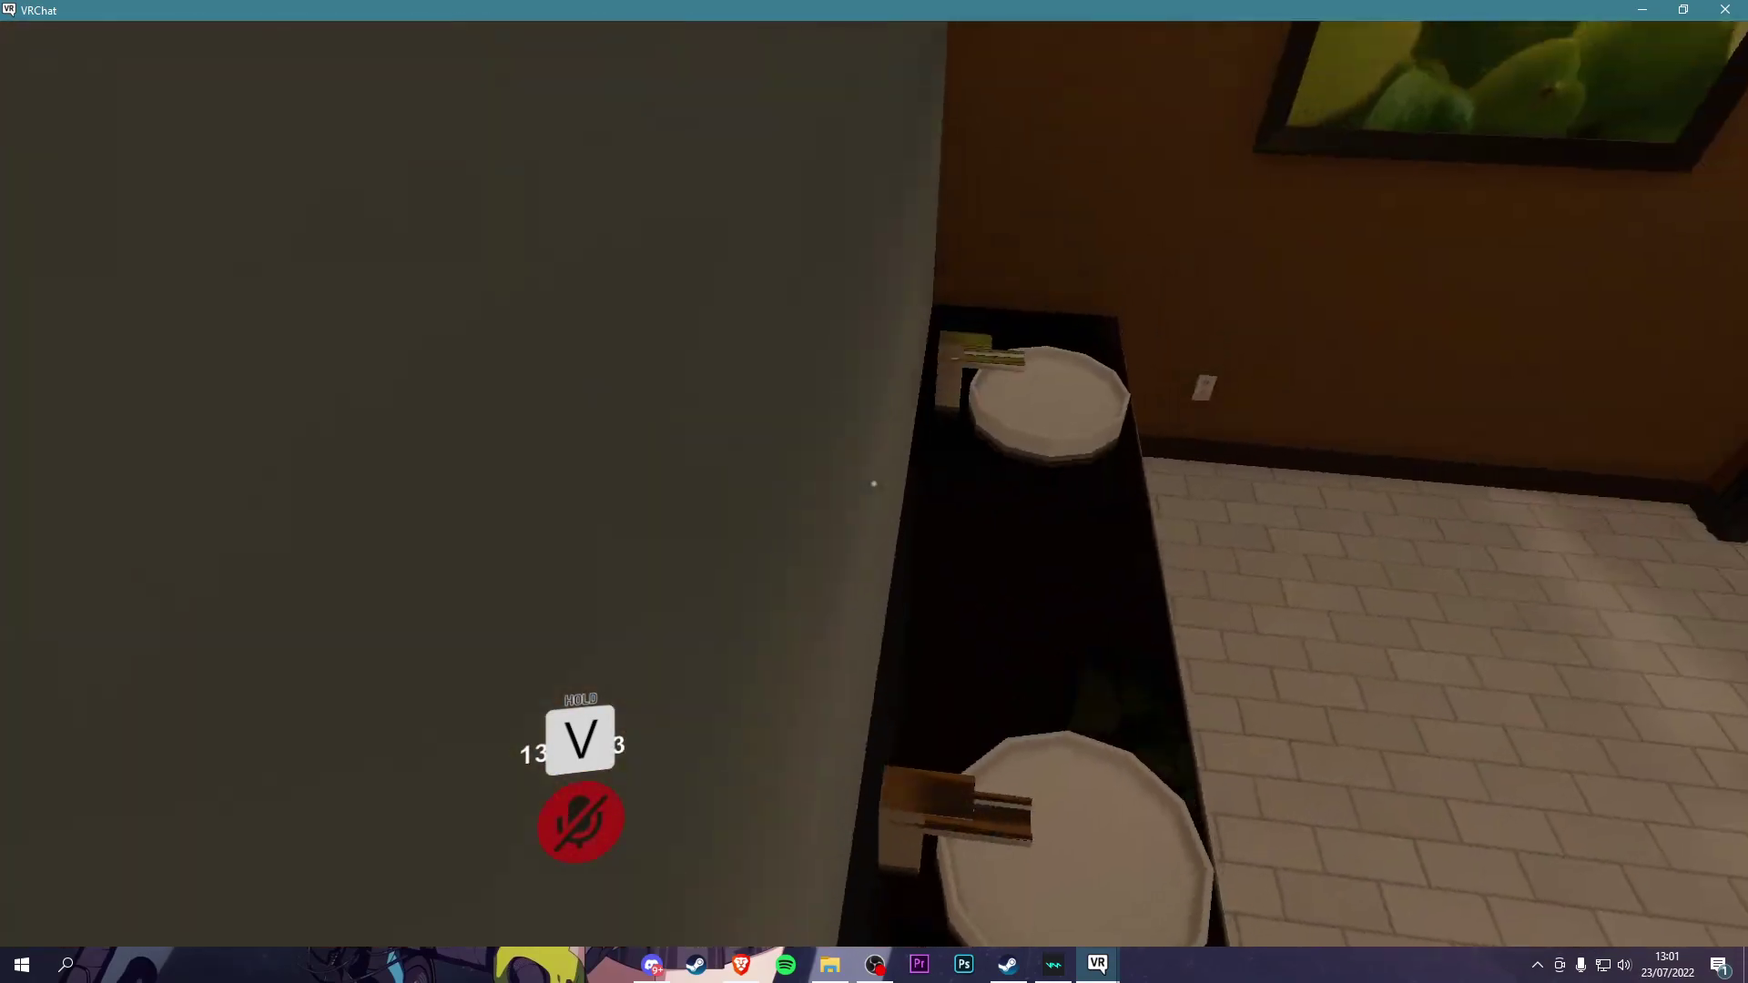
pyautogui.press('w')
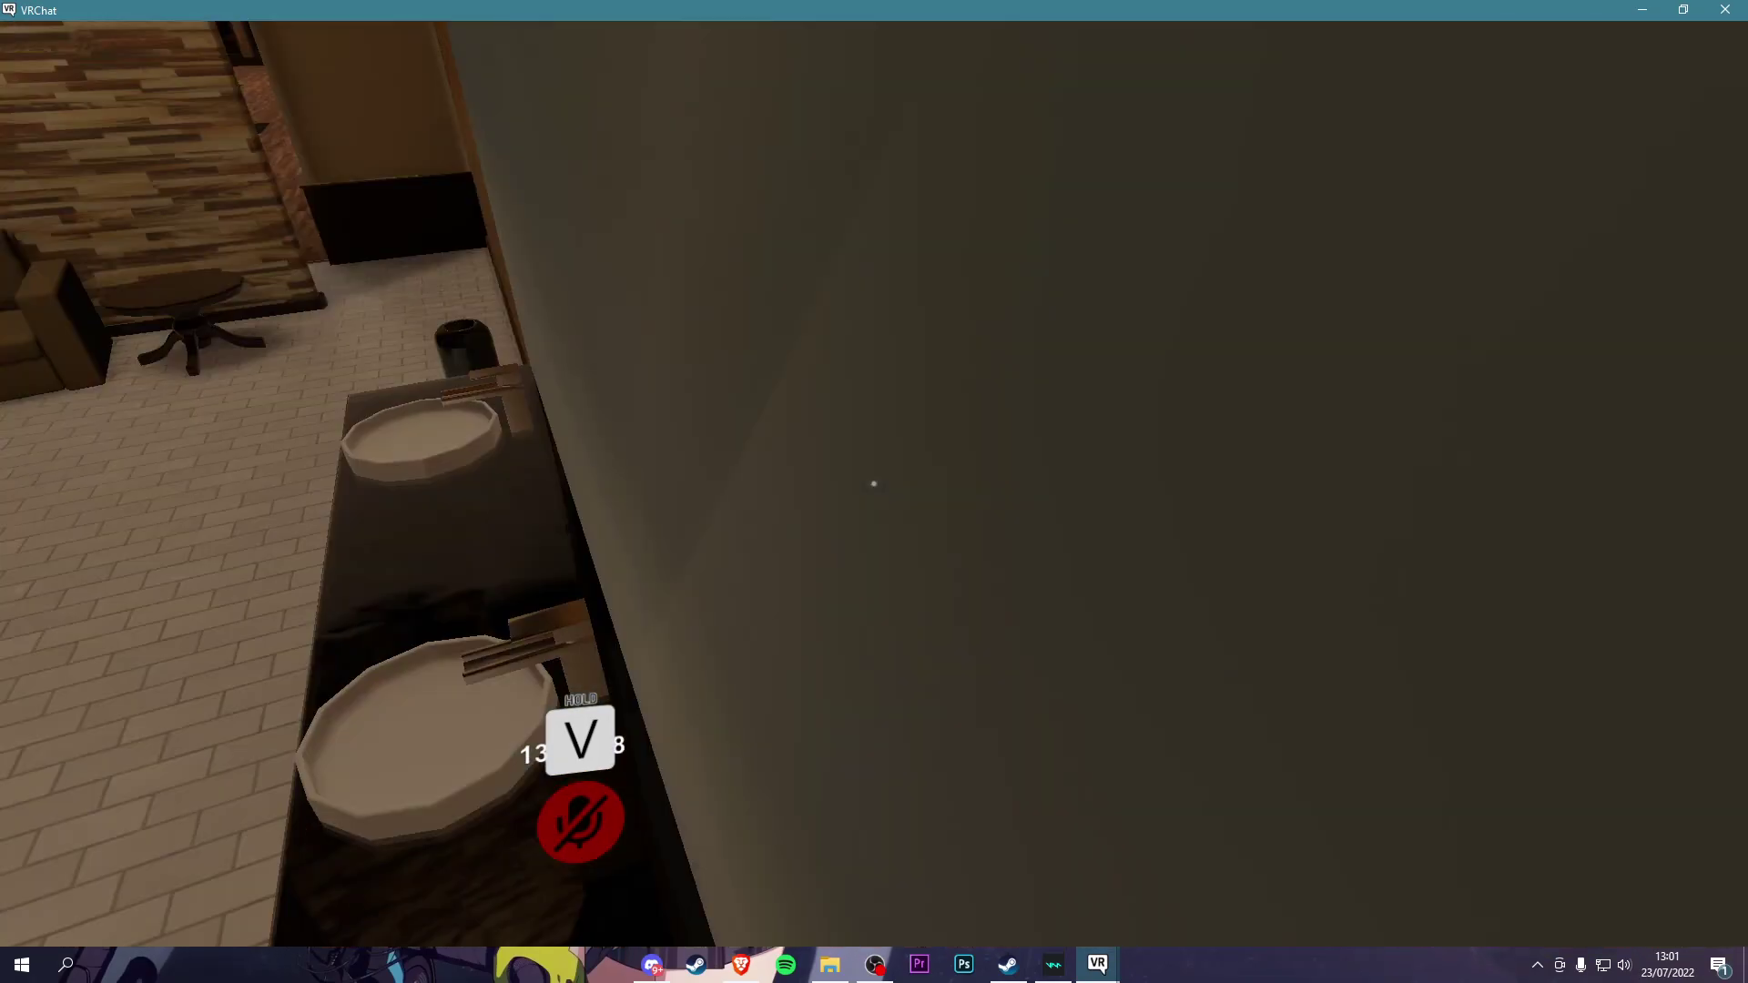
pyautogui.press('w')
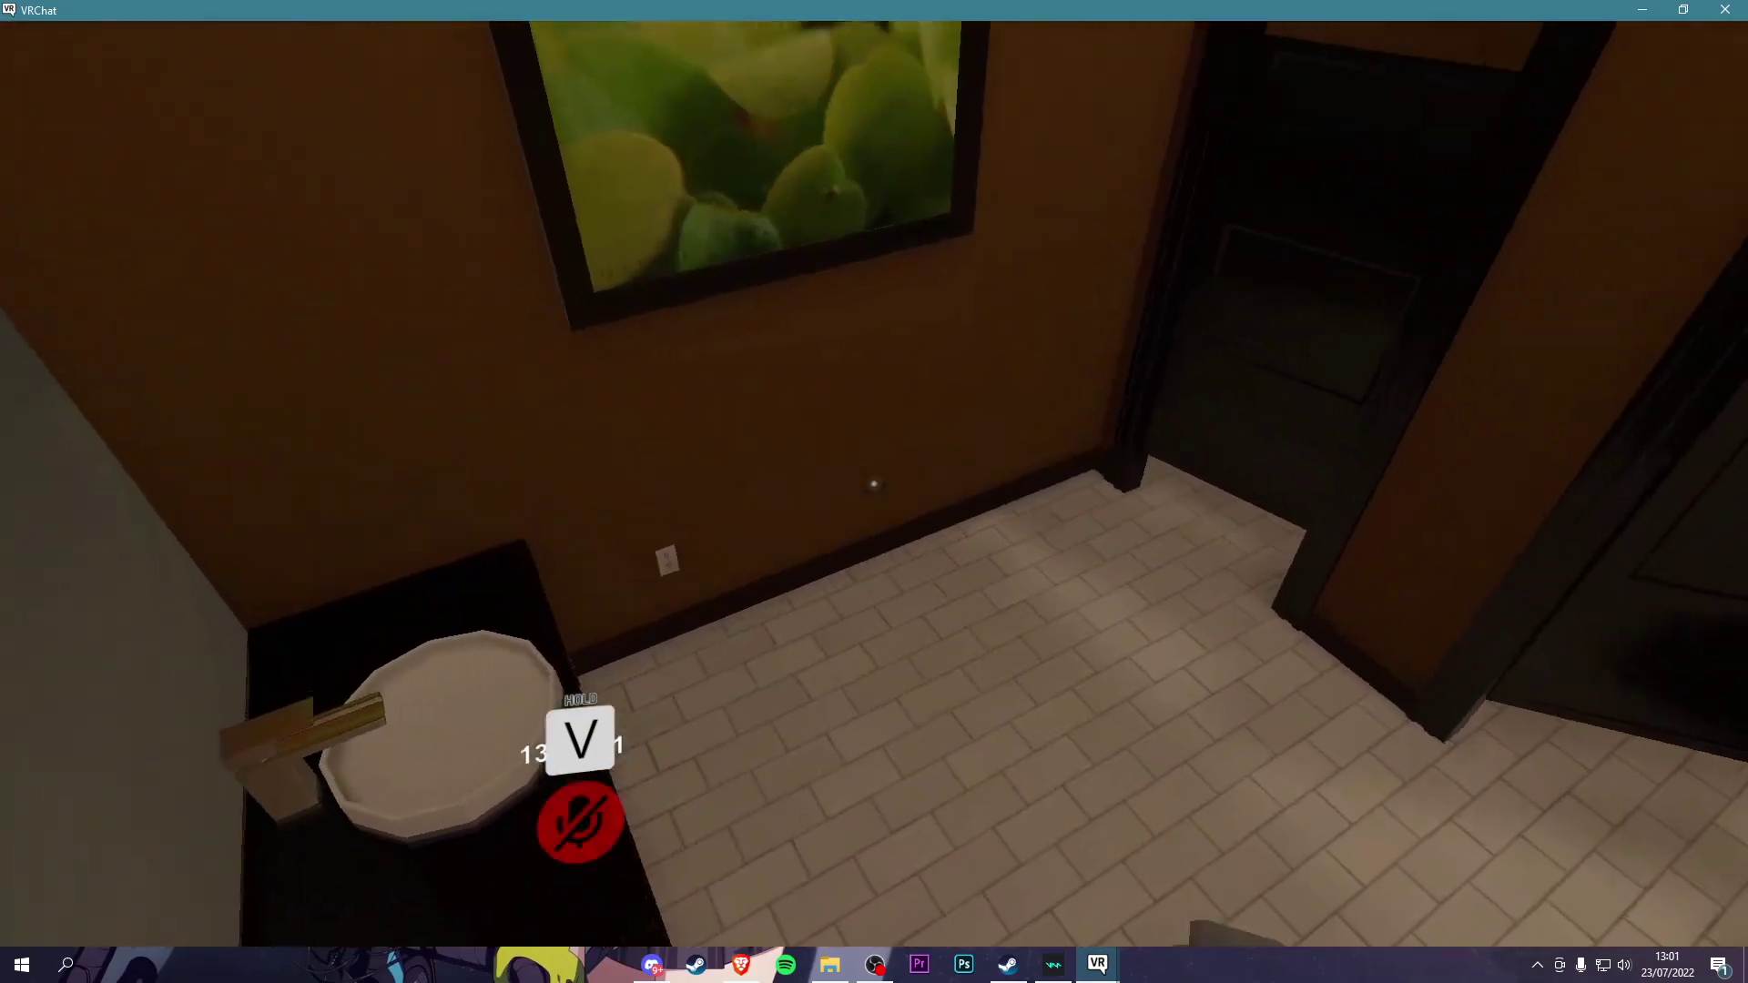
pyautogui.press('w')
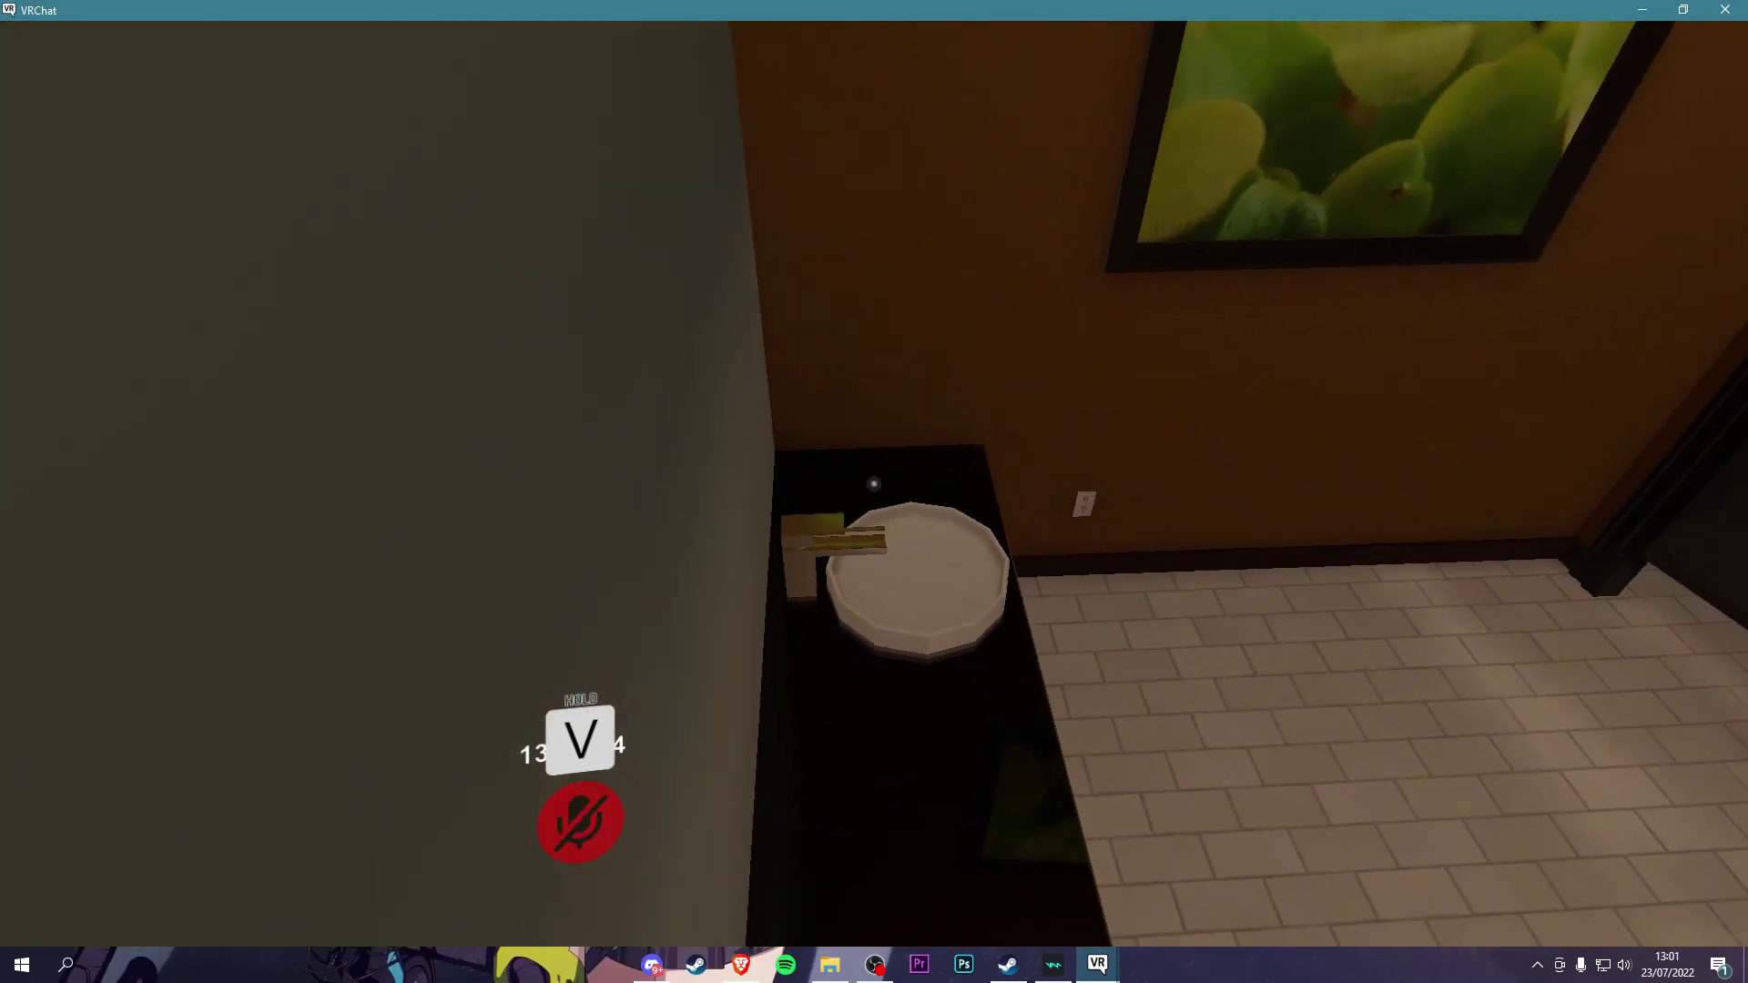
pyautogui.press('w')
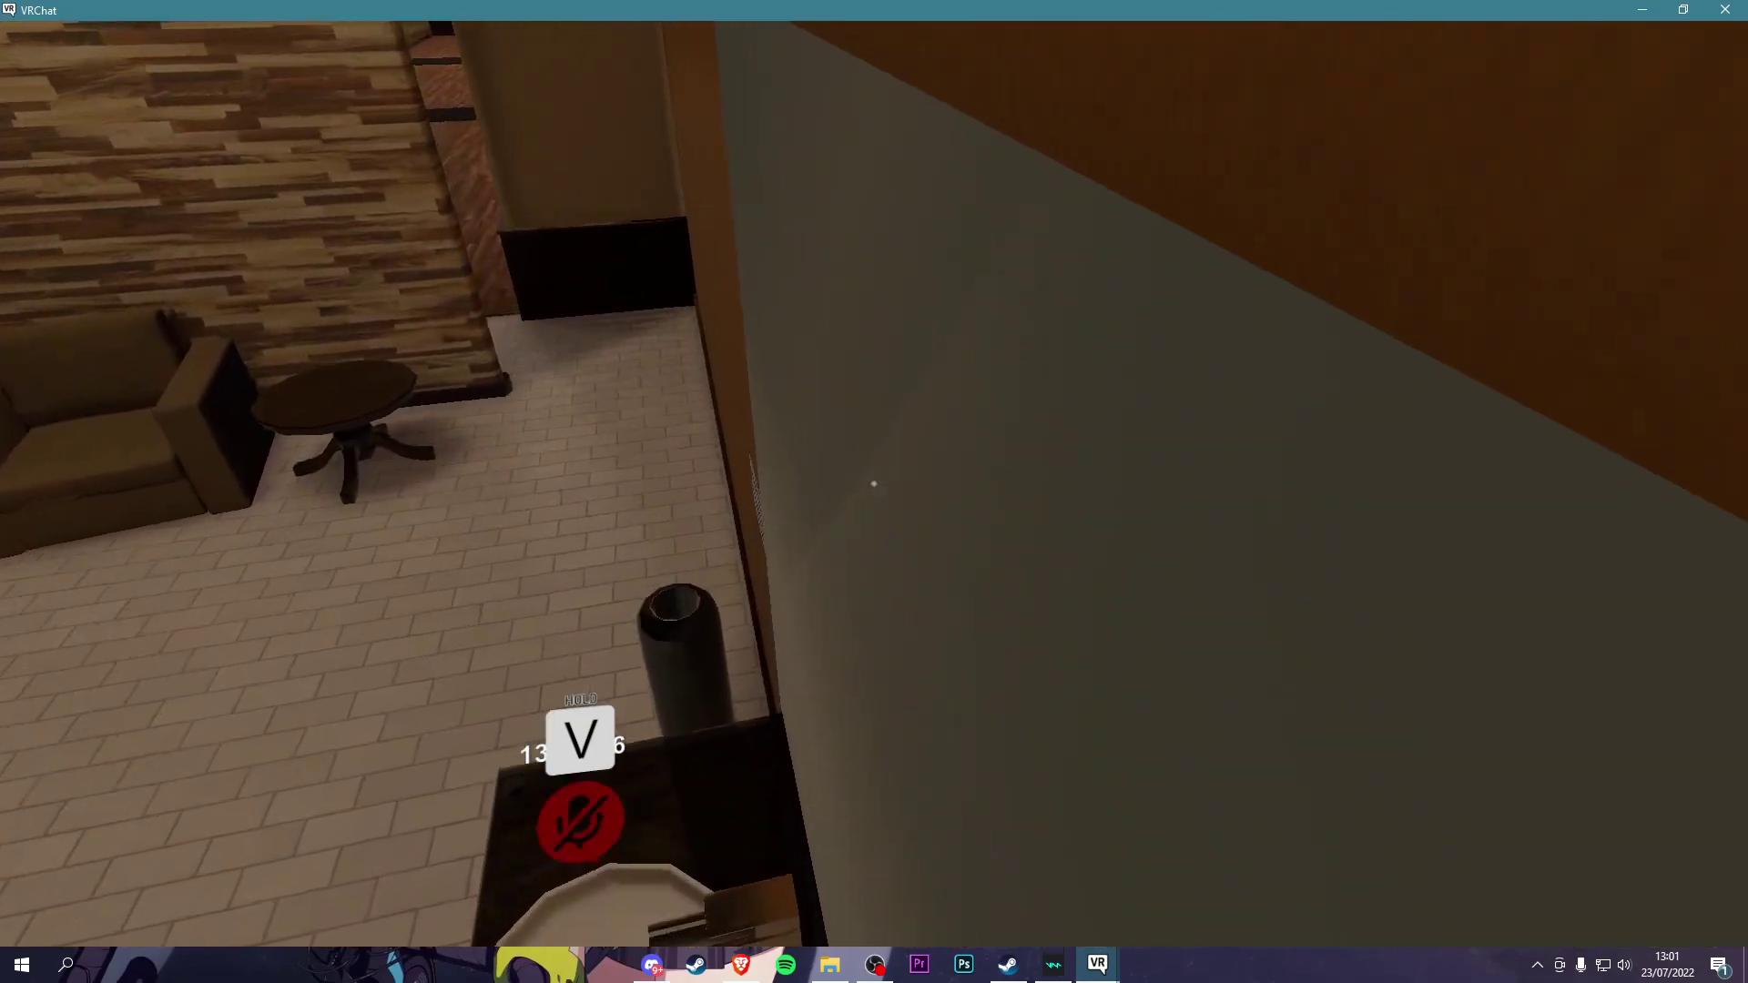